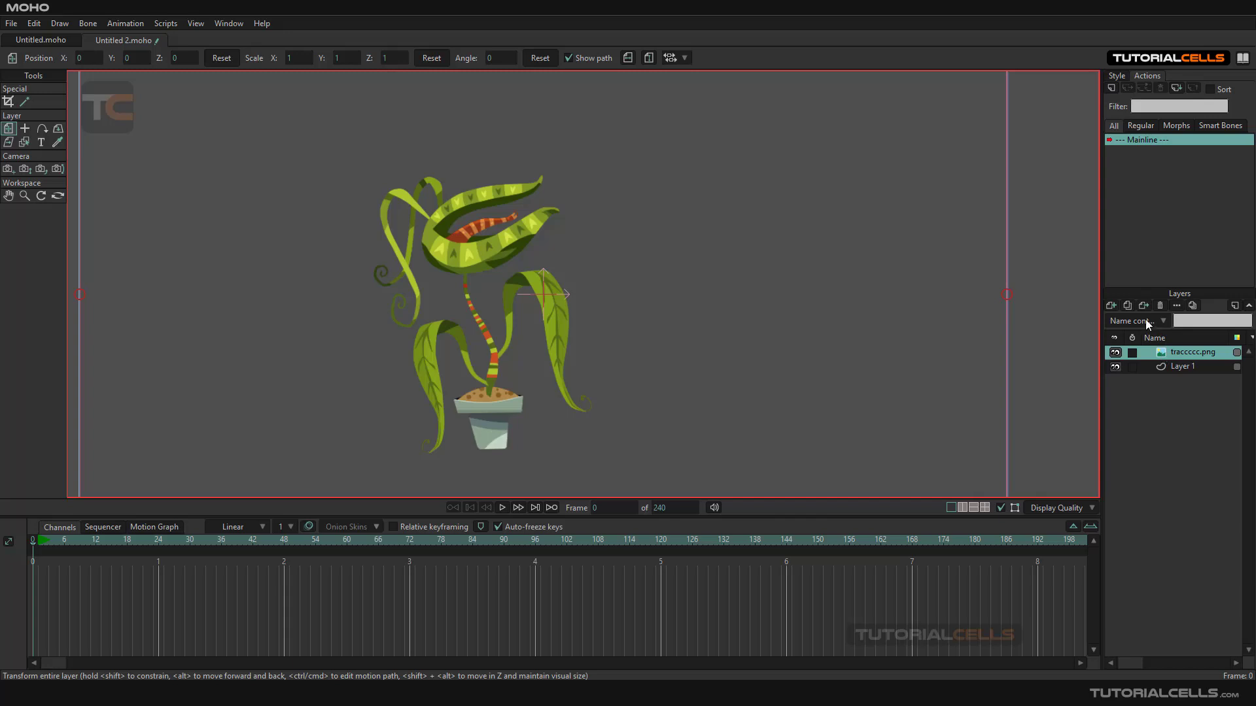
Shift the plant image layer up and left to X -0.1129, Y 0.0451, zooming in to inspect the mouth.
mouse_move(457, 260)
left_mouse_down()
mouse_move(394, 250)
mouse_move(441, 247)
left_mouse_up()
scroll(441, 247, "up", 6)
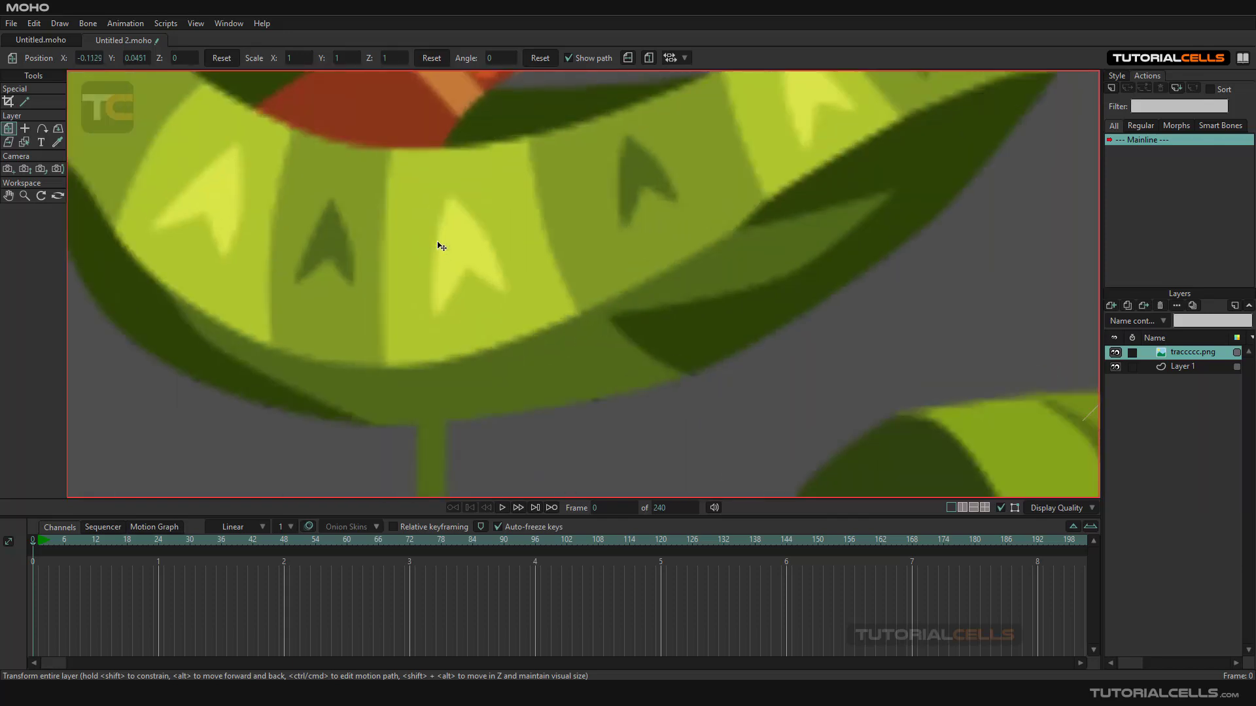
scroll(441, 246, "down", 6)
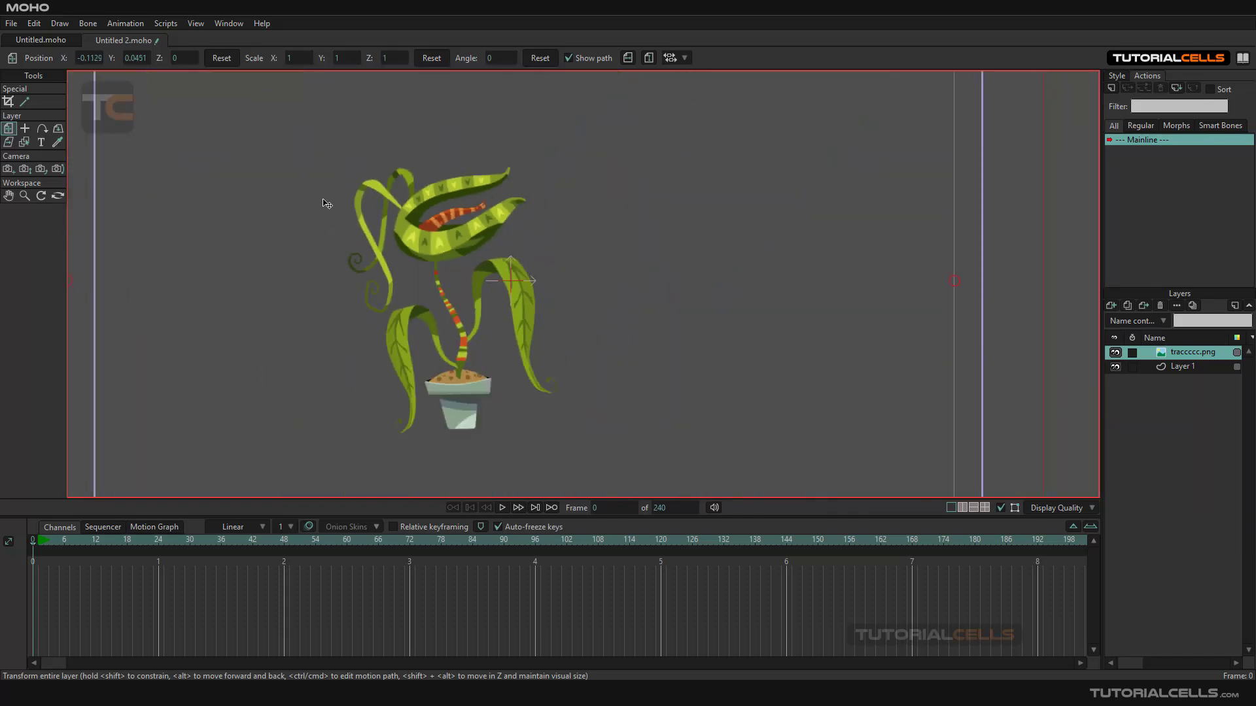
Open the Trace Image settings from the Draw menu, then cancel without tracing.
left_click(66, 24)
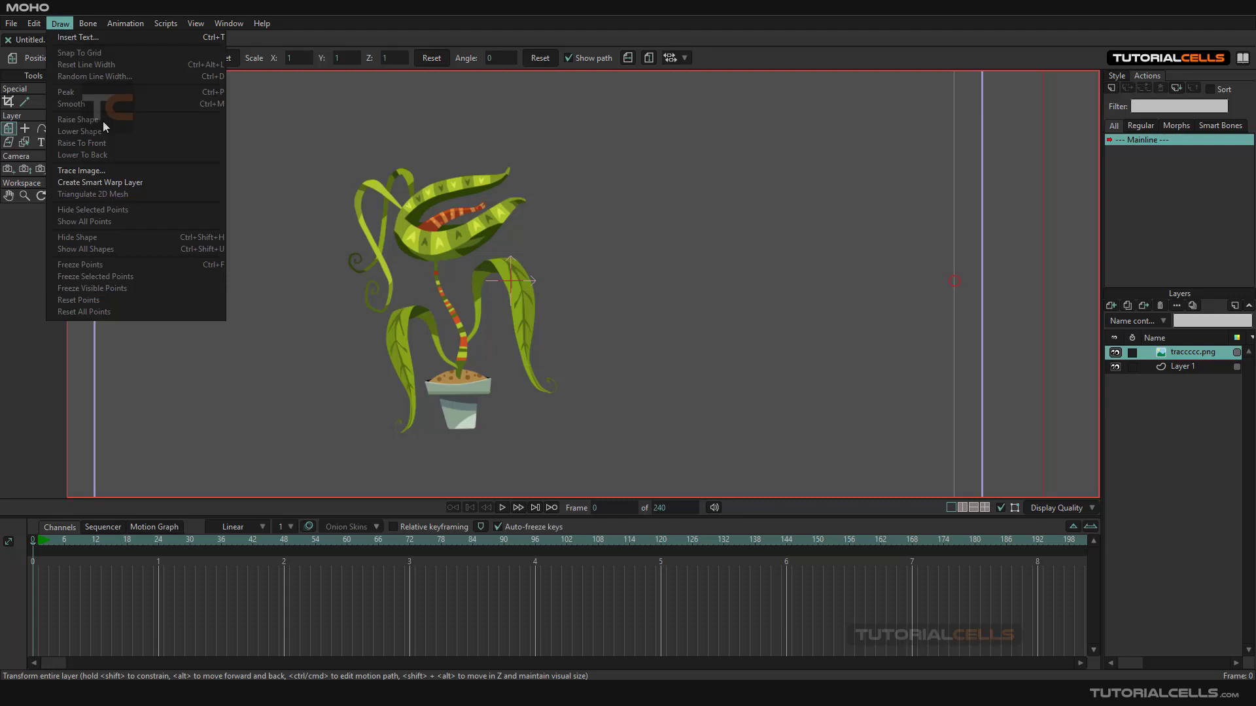
left_click(111, 173)
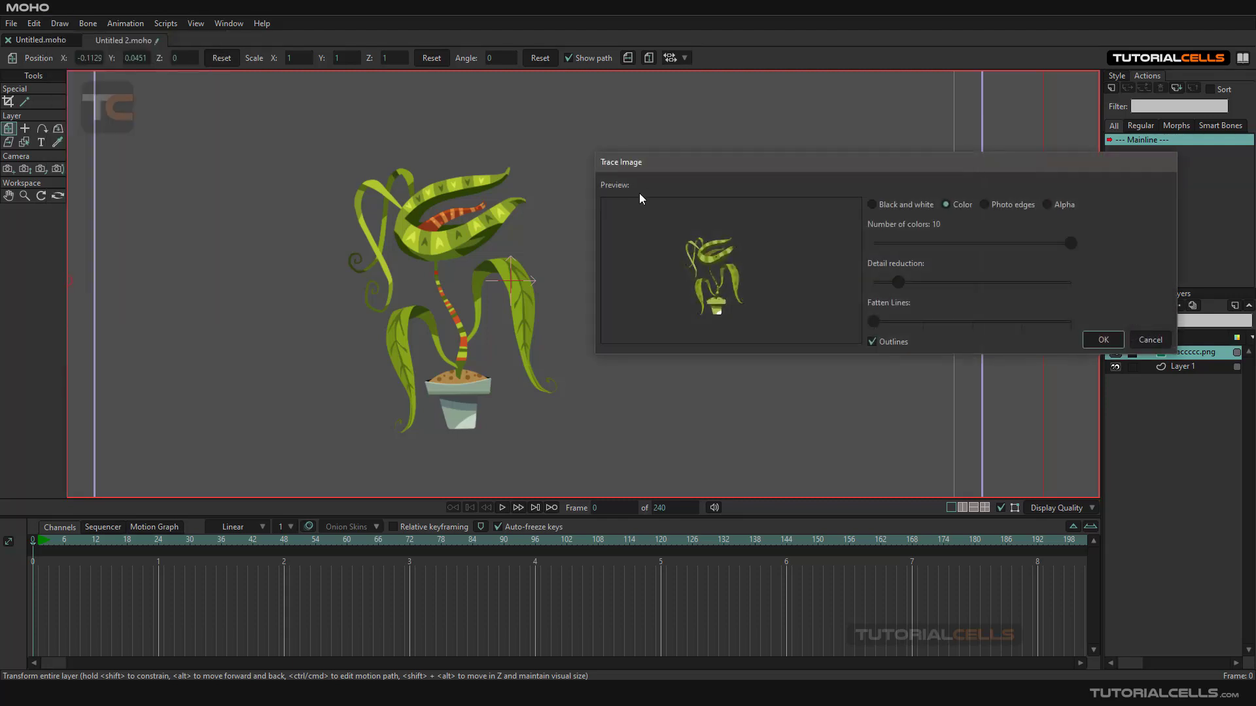
left_click_drag(662, 160, 611, 183)
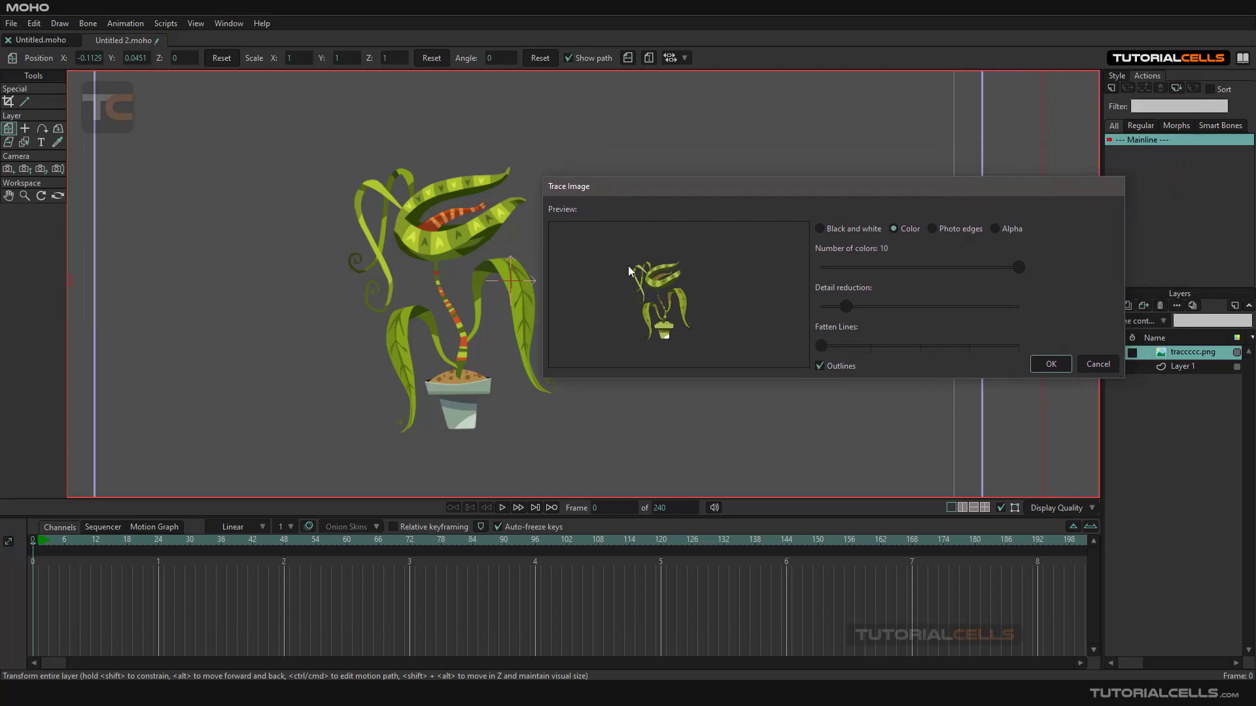
left_click(1099, 367)
Zoom out and reposition the plant image inside the camera frame at X -0.6424, Y 0.1367.
scroll(441, 283, "up", 5)
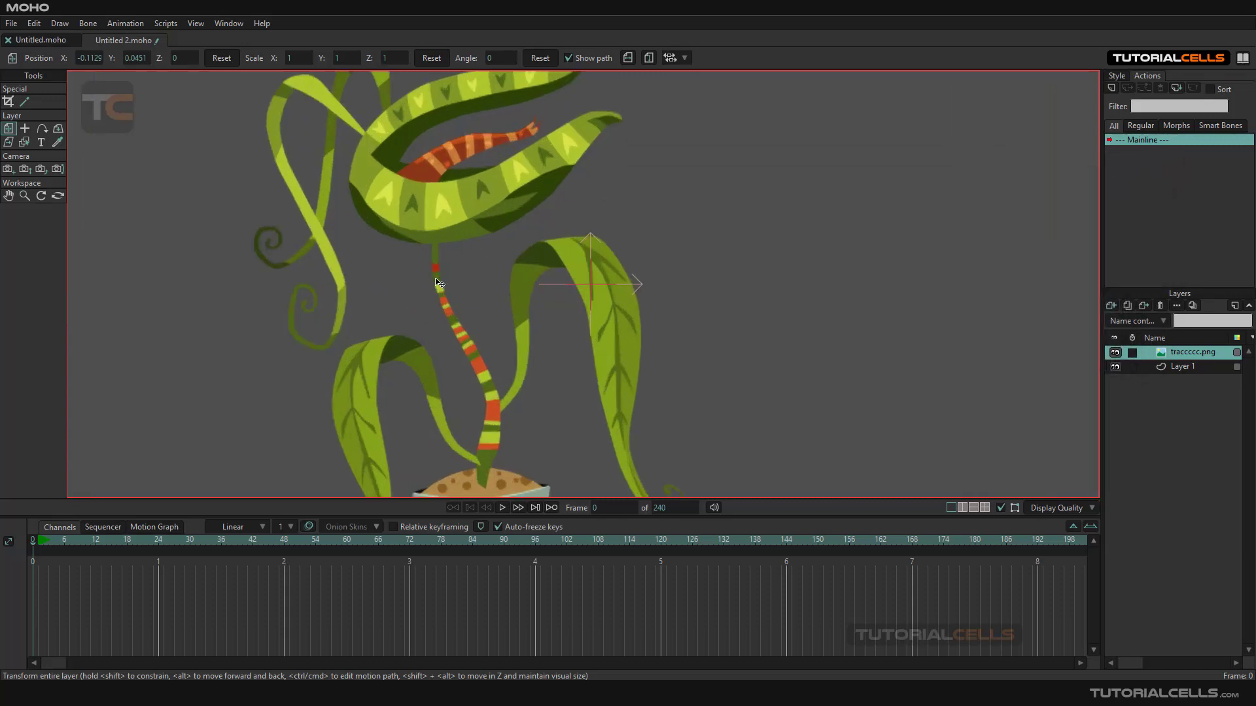
scroll(441, 282, "down", 8)
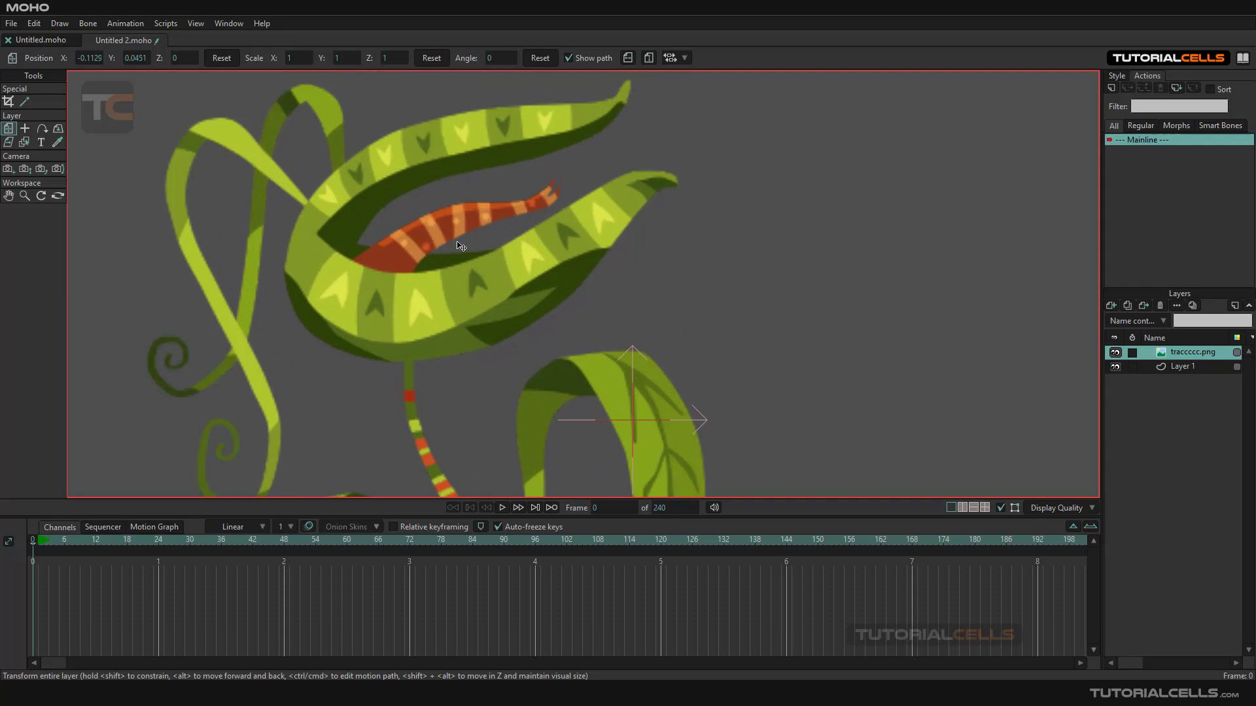
scroll(460, 246, "down", 4)
left_click_drag(626, 196, 679, 107)
left_click_drag(432, 257, 471, 248)
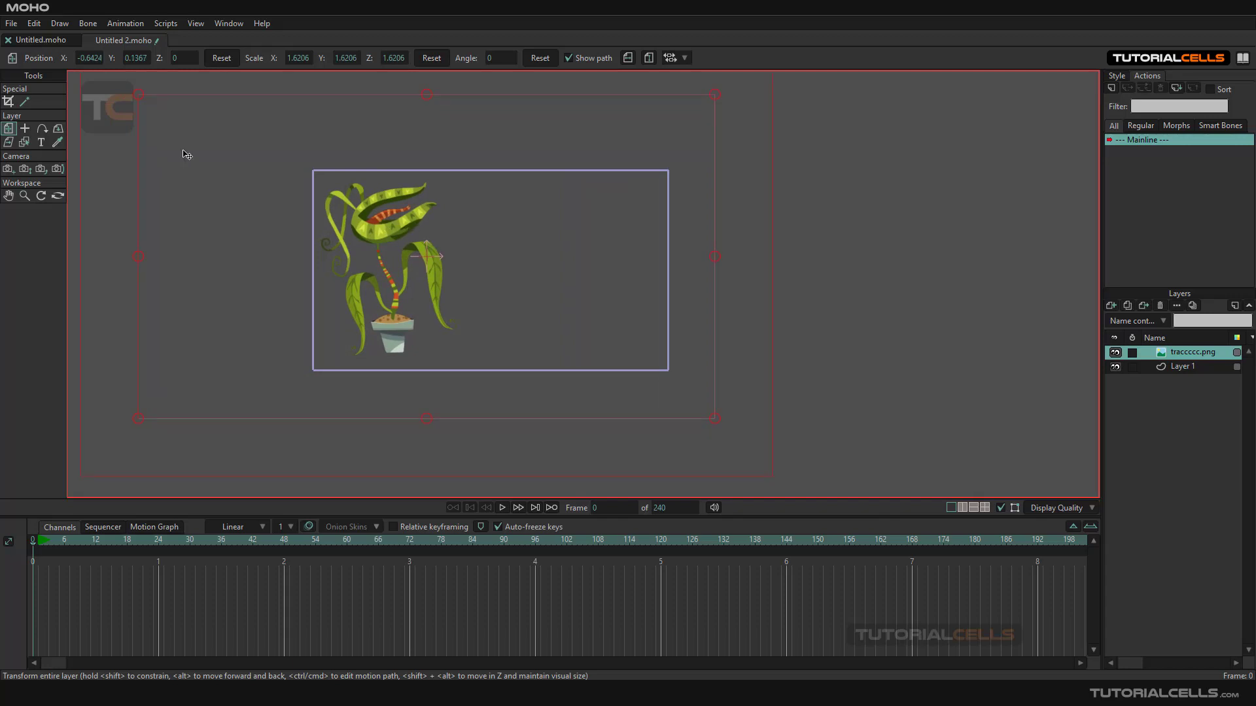
Trace the plant image as a black-and-white vector layer with a low threshold.
left_click(56, 22)
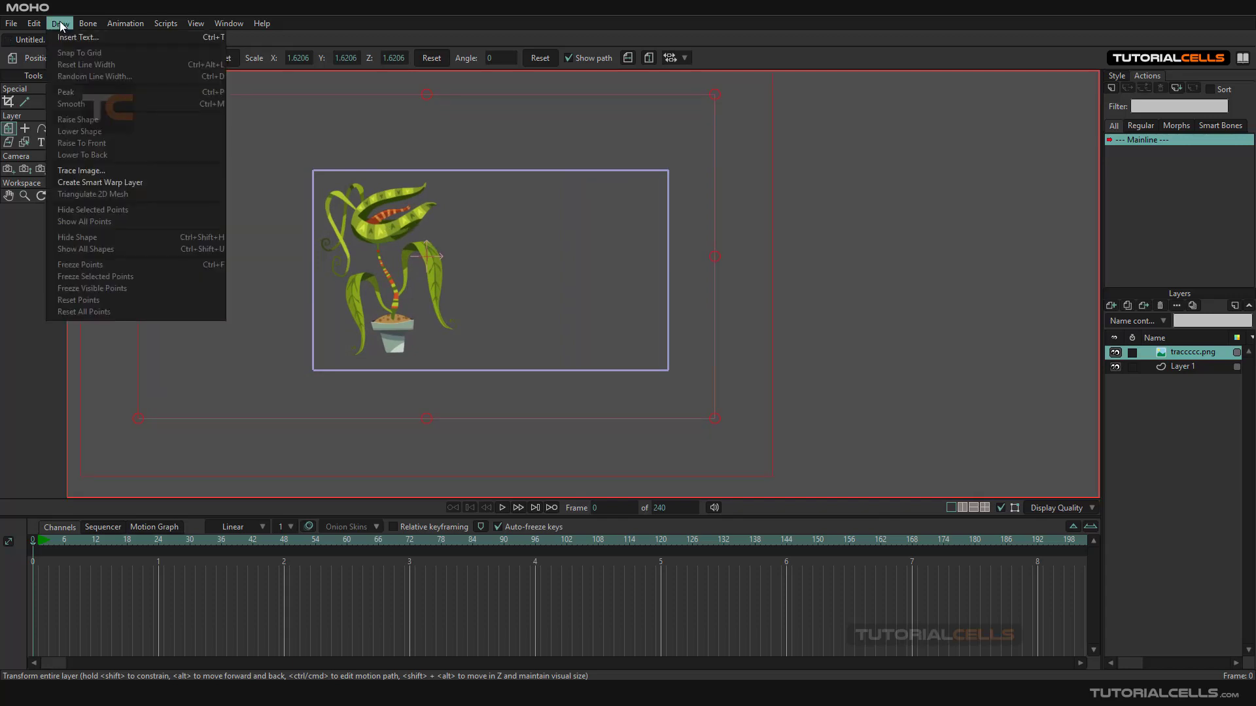
left_click(111, 171)
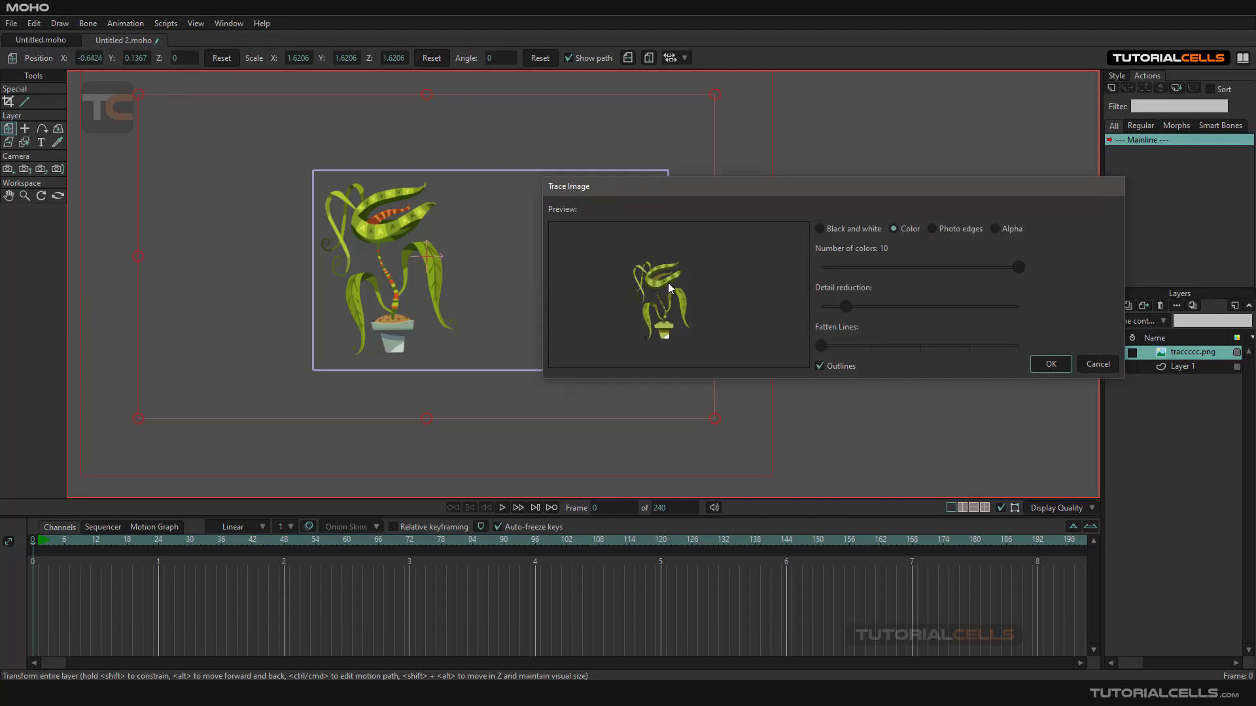
left_click_drag(794, 195, 756, 195)
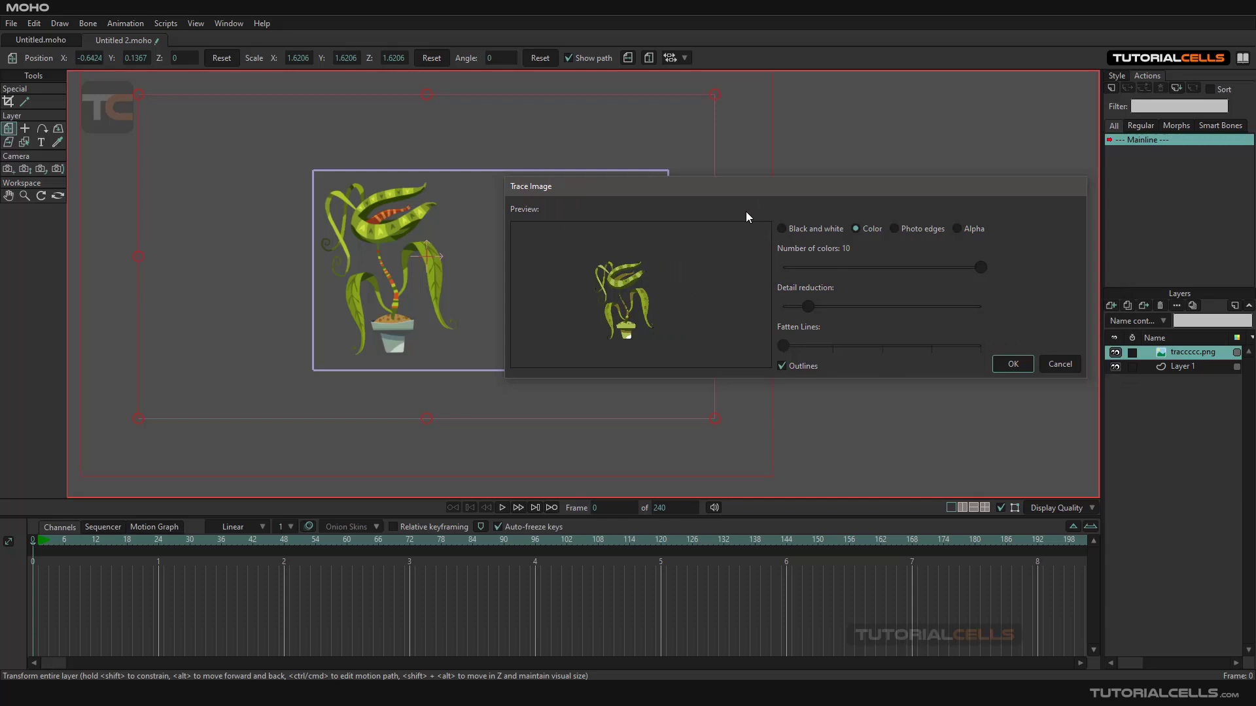
left_click(795, 232)
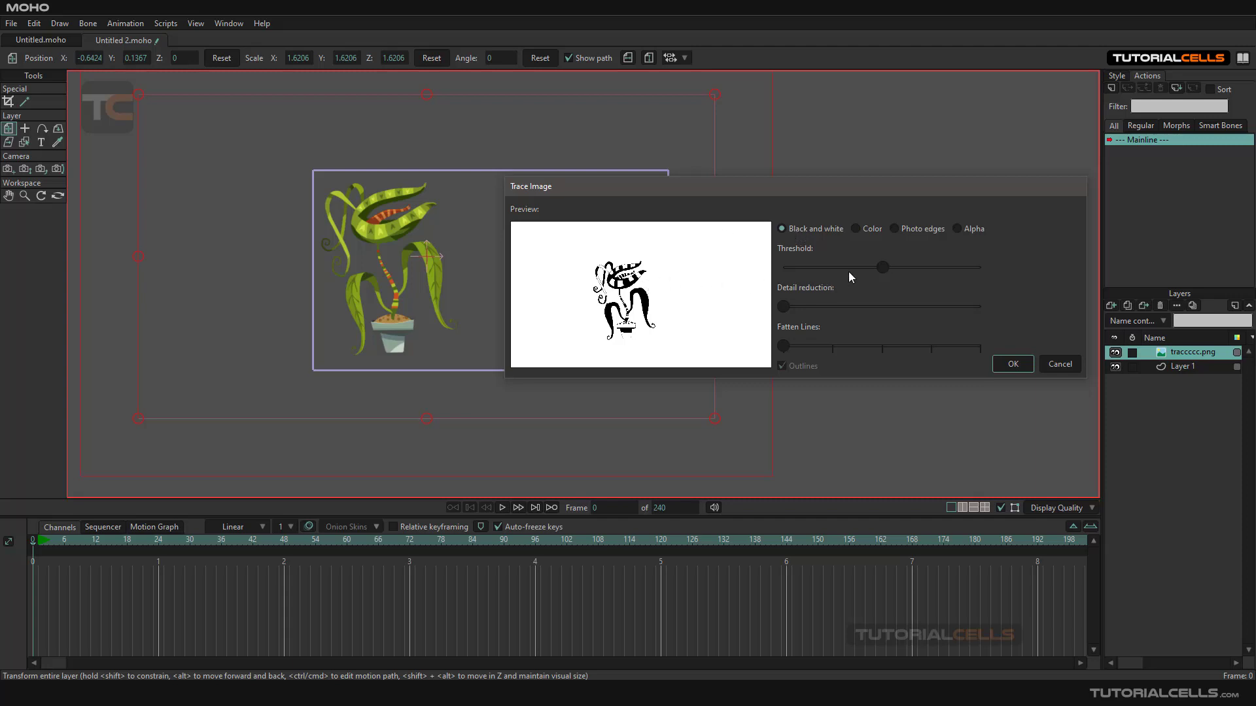
mouse_move(880, 266)
left_mouse_down()
mouse_move(861, 268)
mouse_move(909, 270)
mouse_move(802, 267)
left_mouse_up()
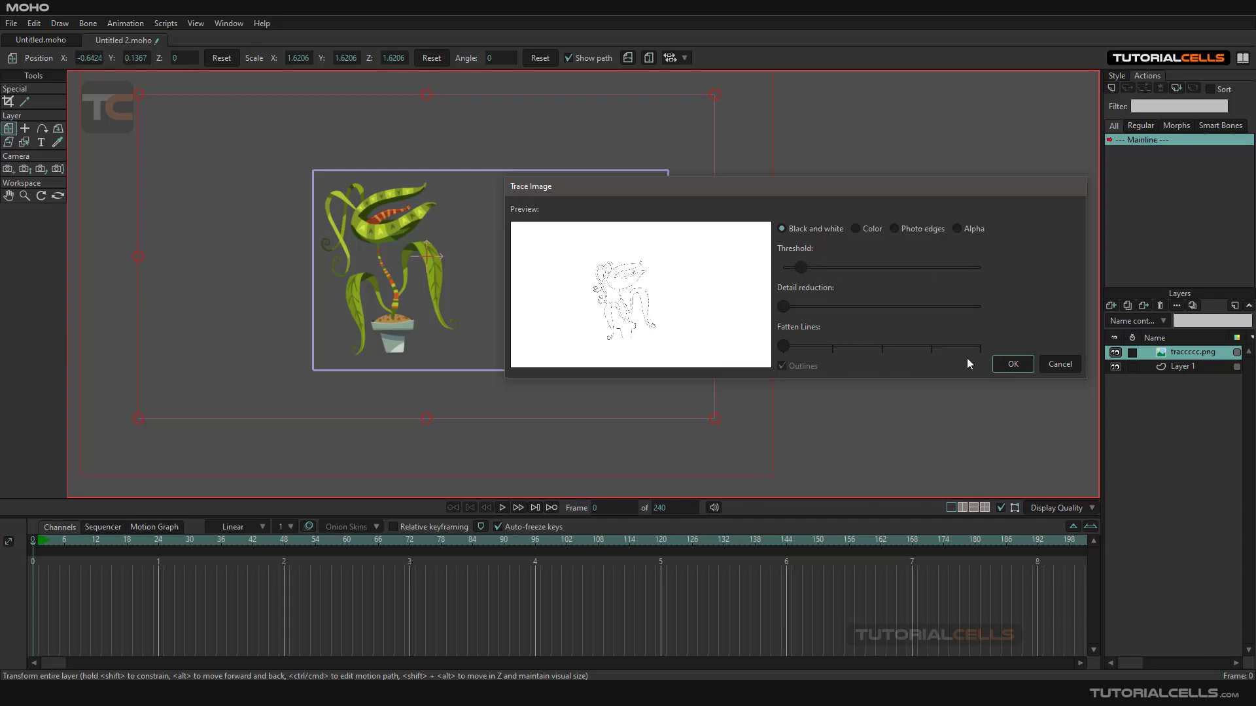
left_click(1004, 364)
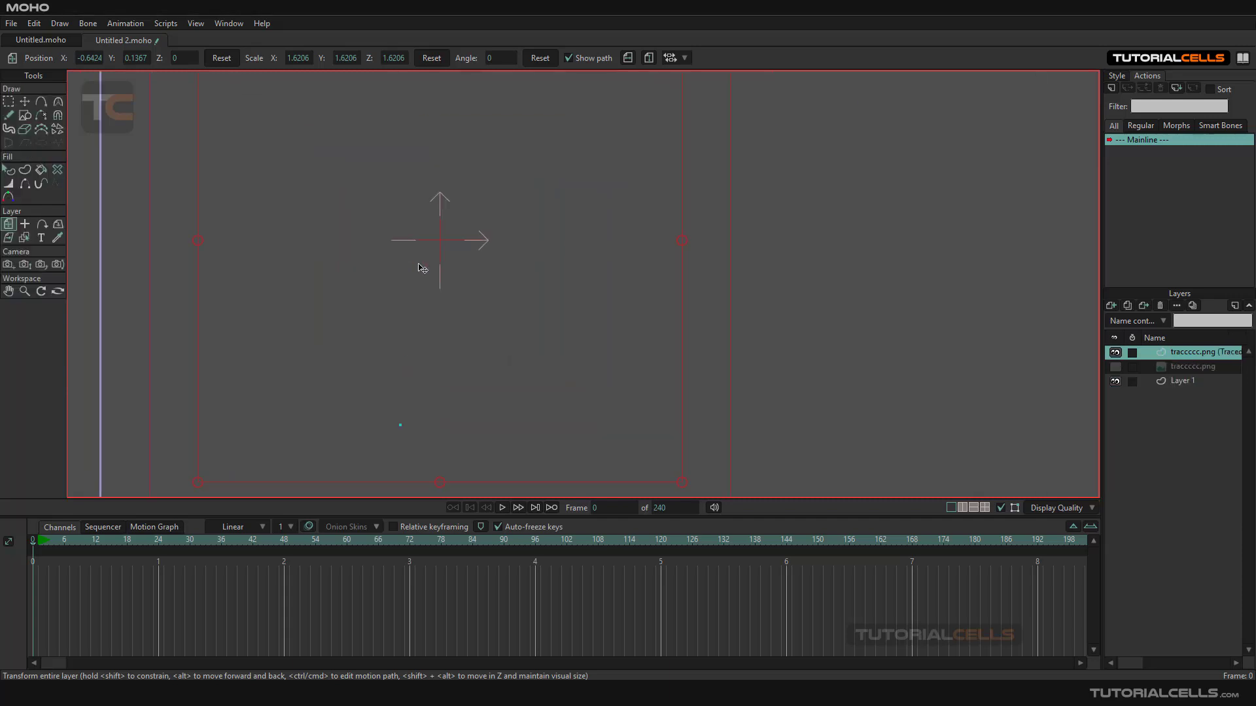
Undo the trace and retrace with a higher threshold for a solid black silhouette.
scroll(418, 268, "down", 2)
key("ctrl+z")
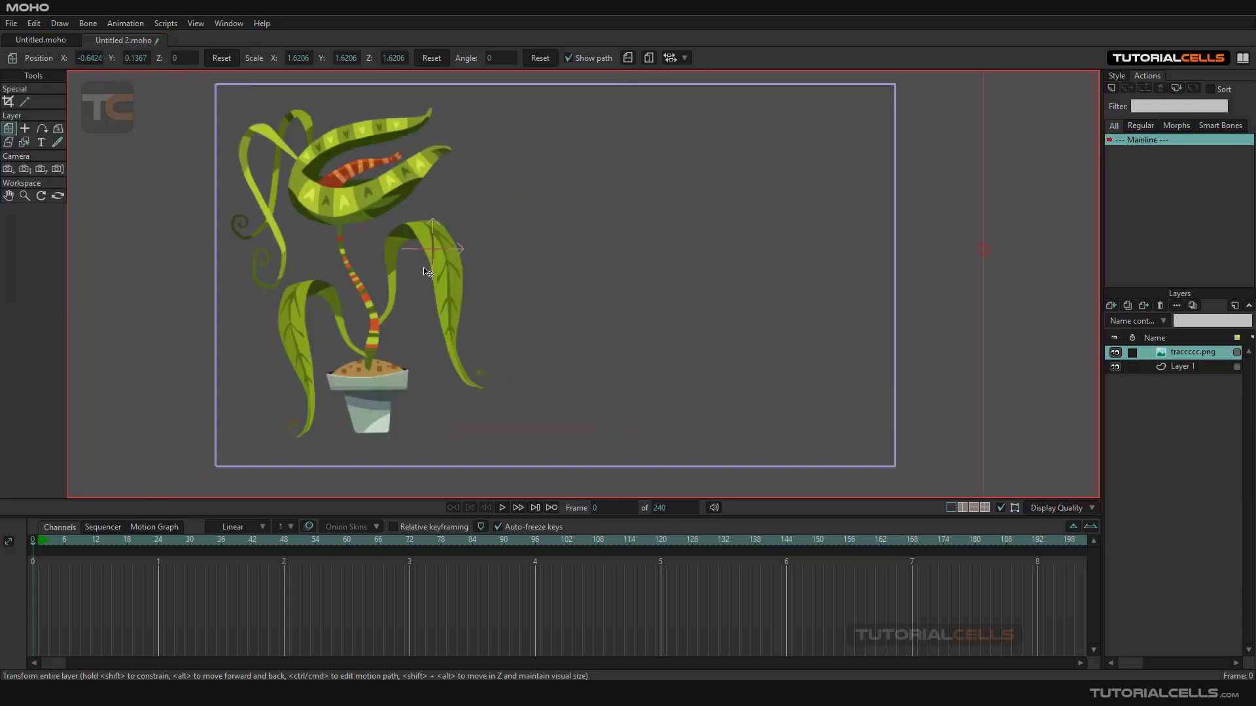
left_click(59, 23)
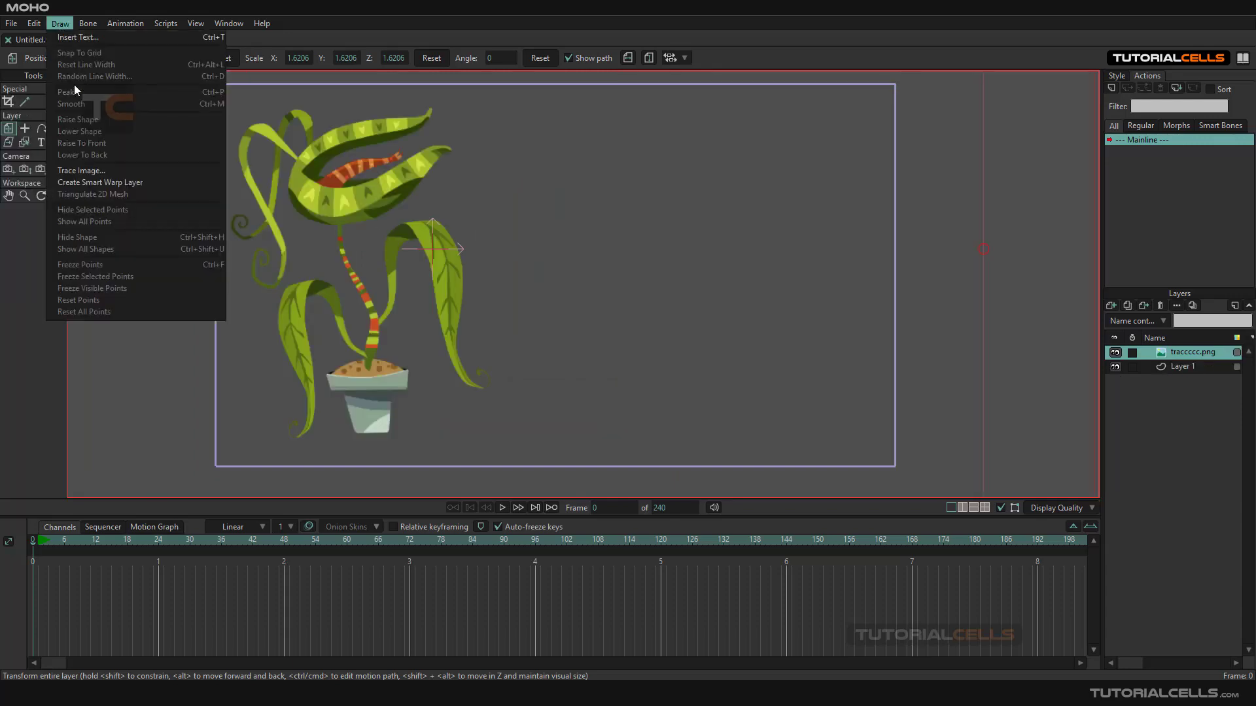
left_click(98, 170)
left_click_drag(799, 265, 915, 268)
left_click(1011, 365)
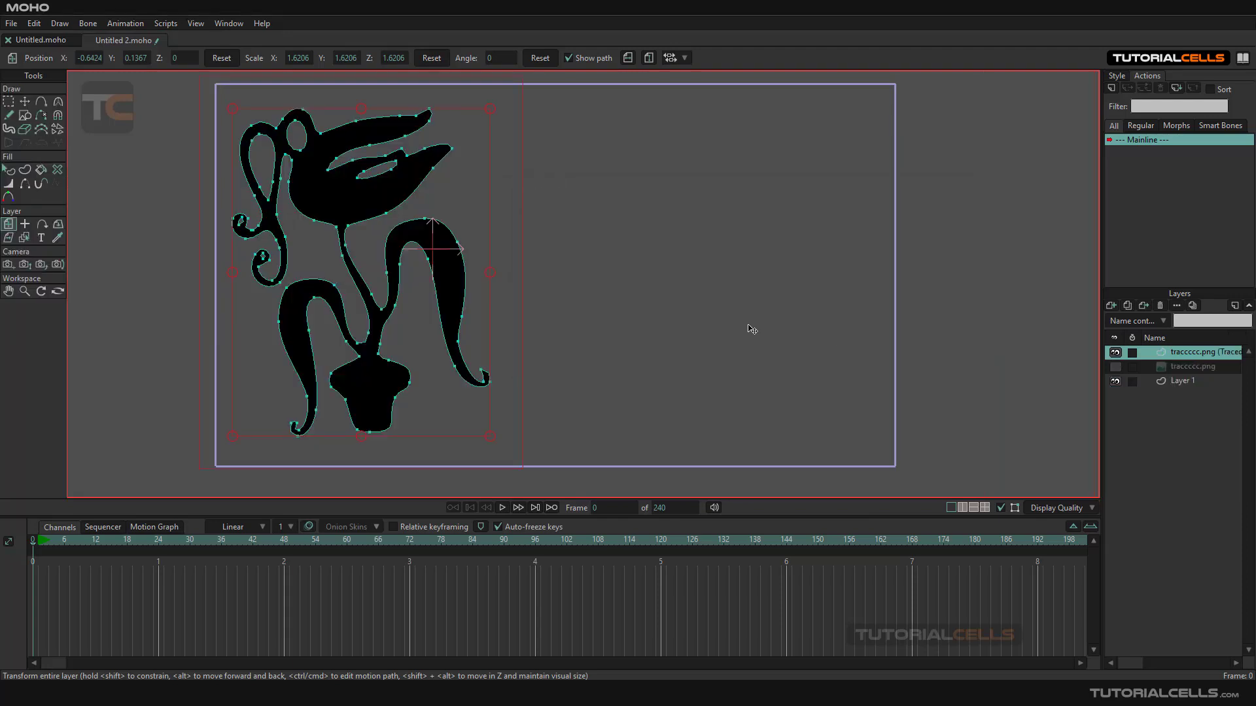
Move the silhouette right to X 1.1980, Y 0.1640 and show the original plant image.
left_click_drag(509, 216, 620, 217)
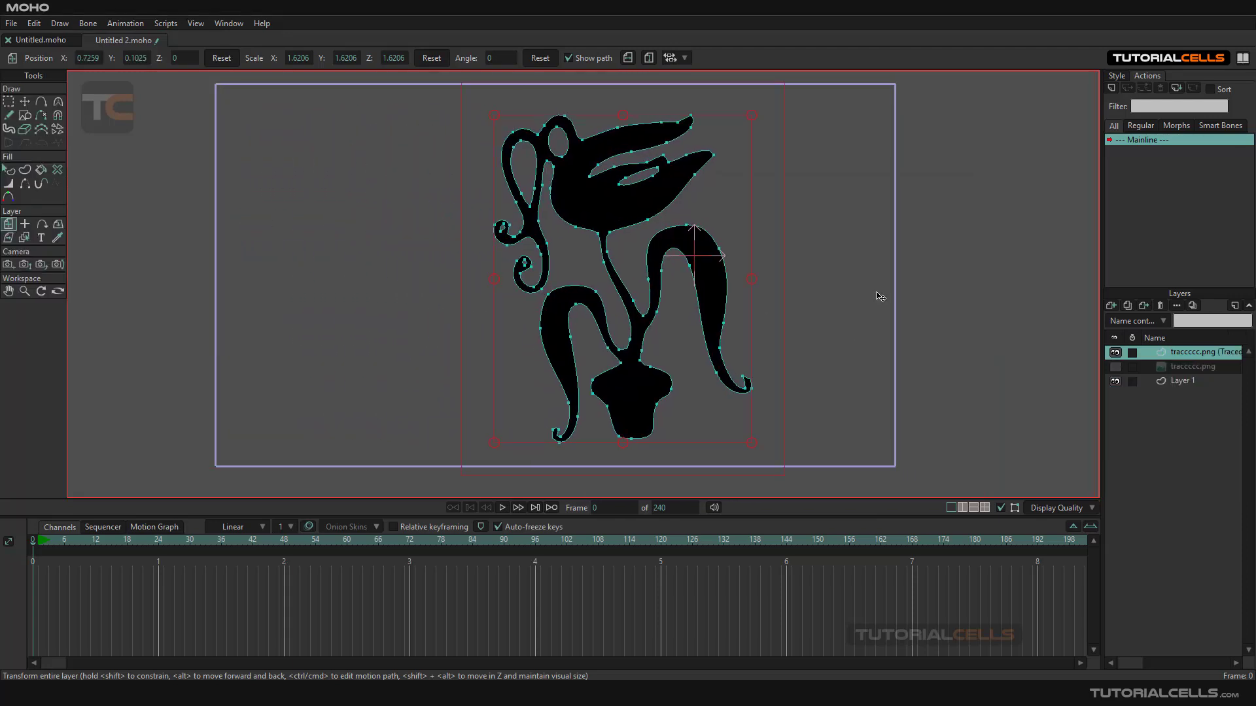
left_click(1115, 367)
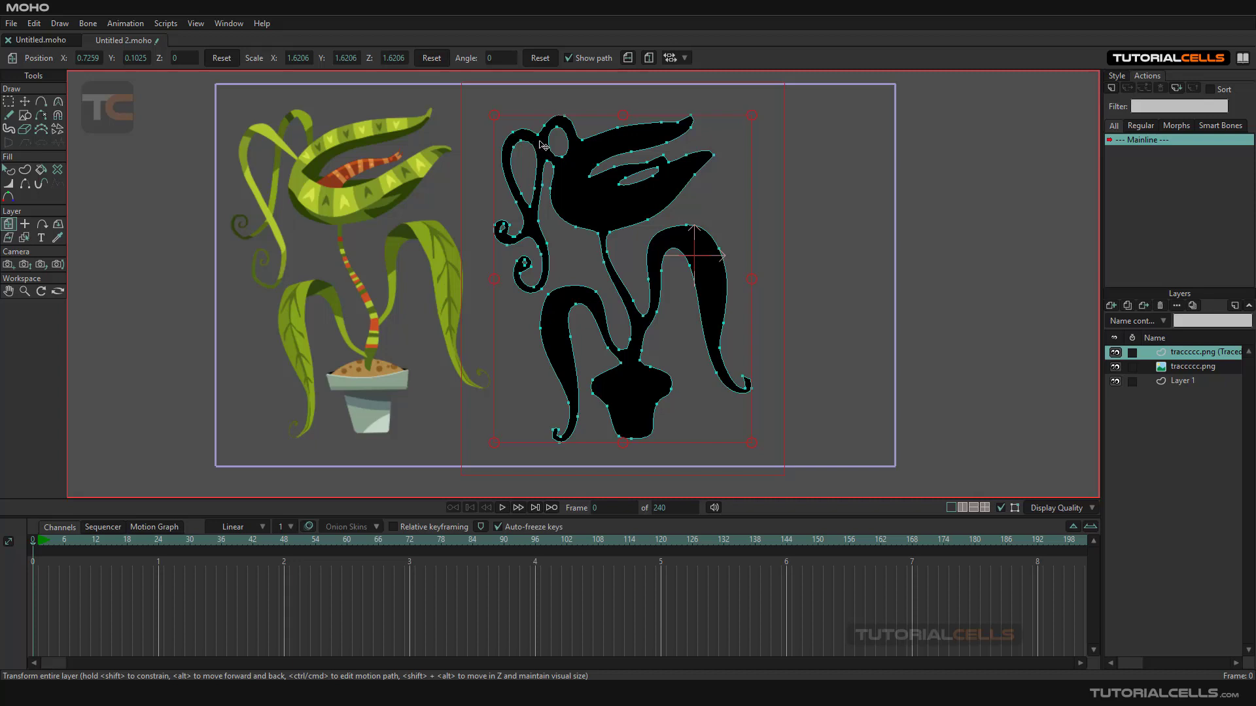
left_click_drag(575, 192, 672, 180)
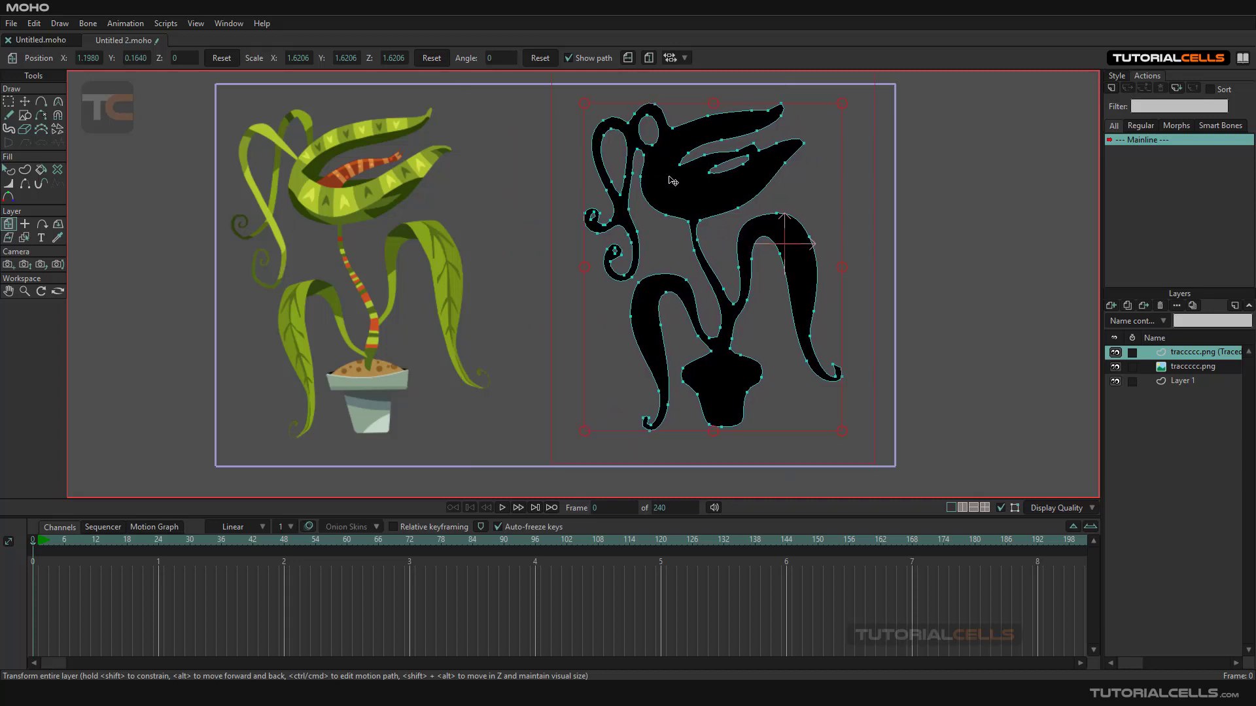
Delete the silhouette layer and set up a new trace with maximum detail reduction and adjusted threshold.
left_click(1160, 306)
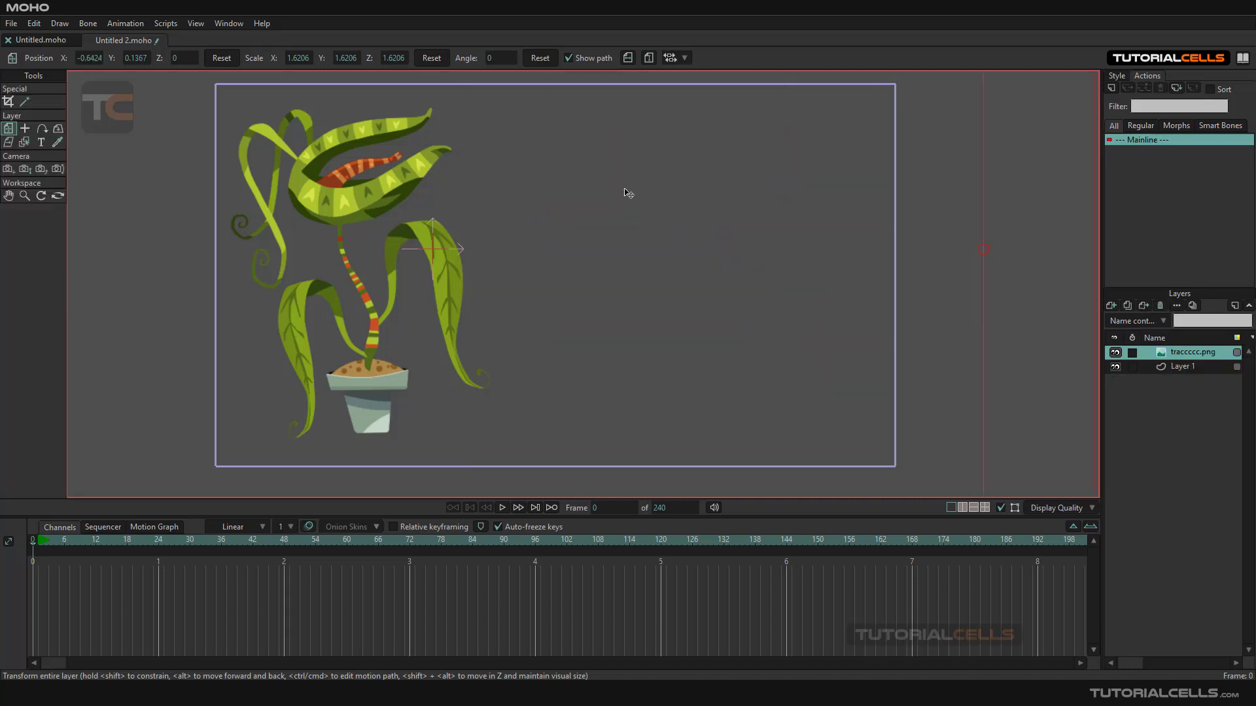
left_click(60, 24)
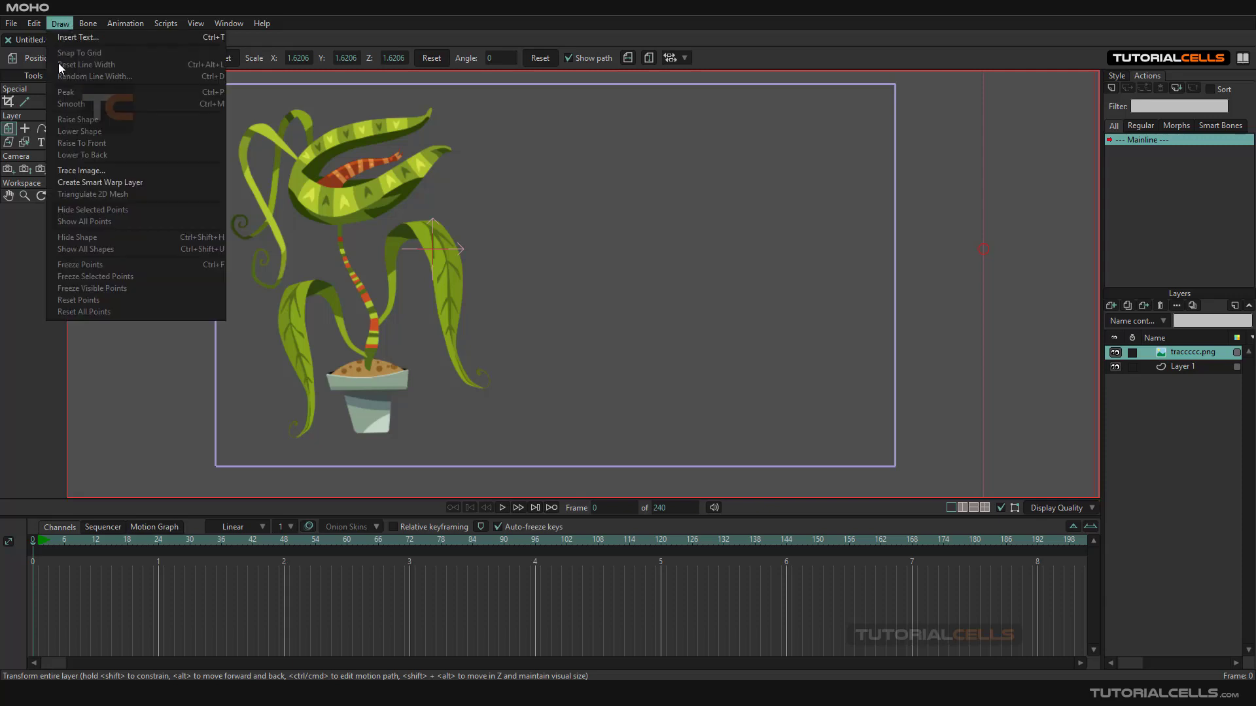
left_click(91, 170)
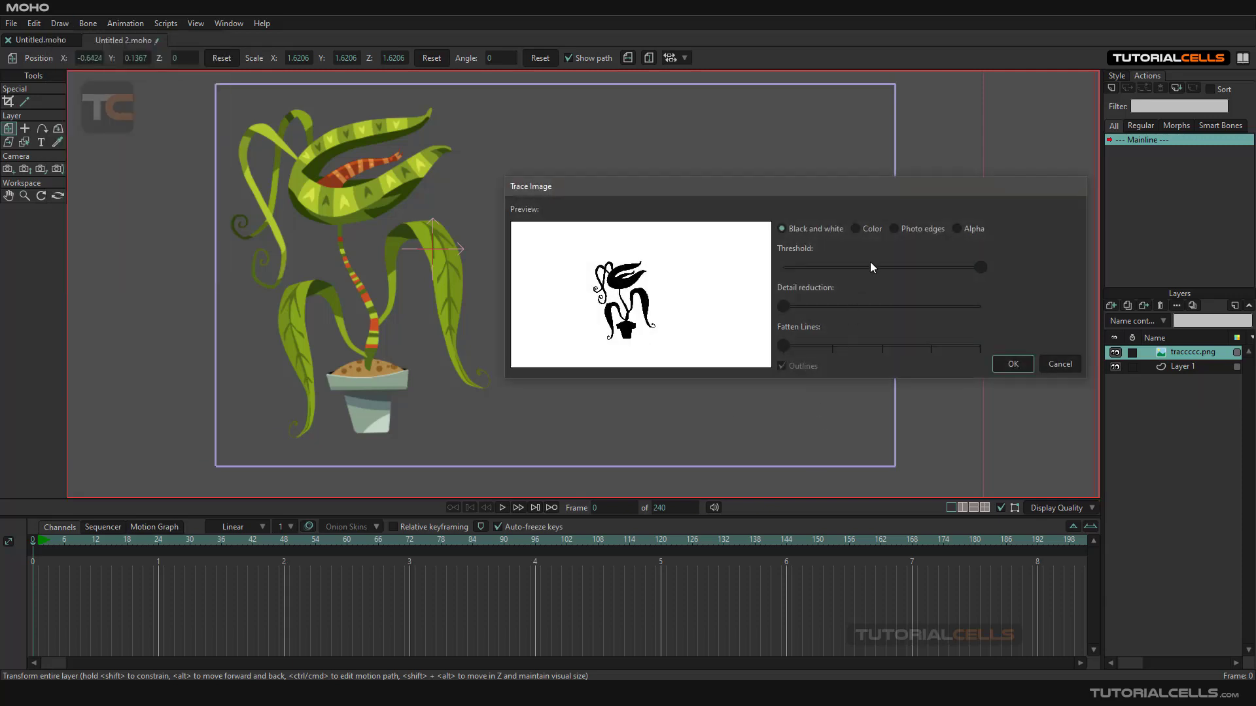
left_click(870, 264)
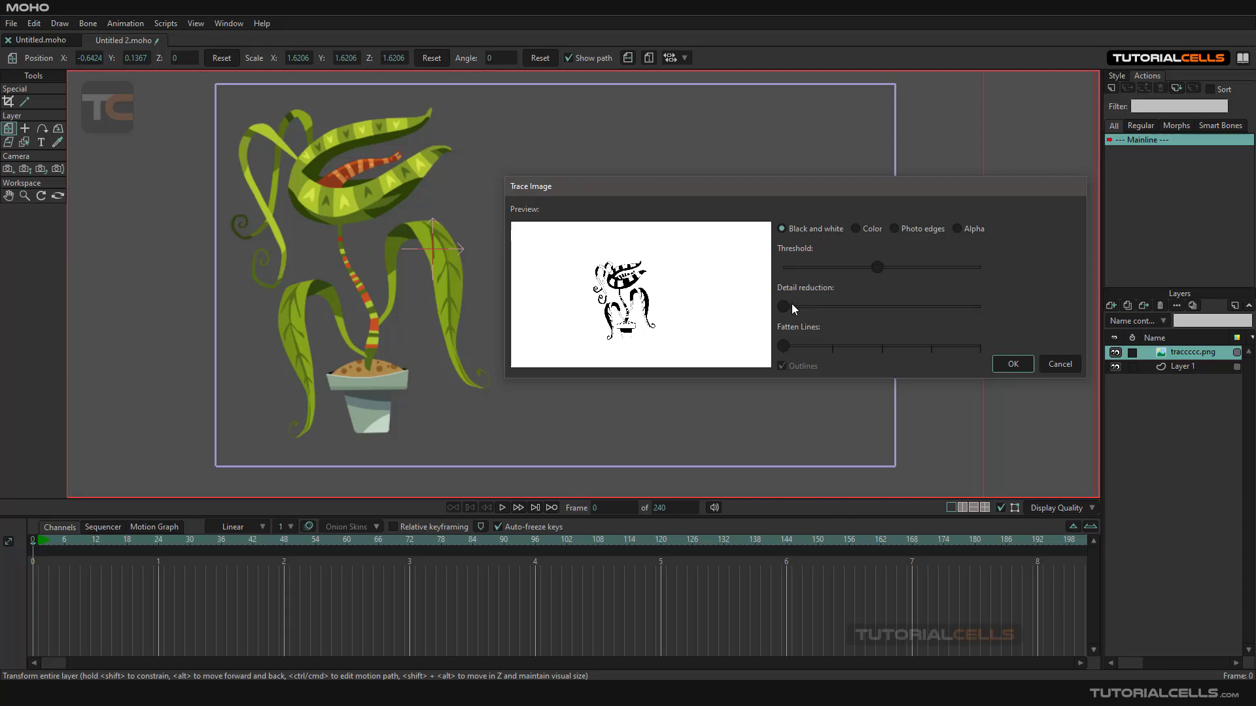
left_click_drag(793, 308, 992, 312)
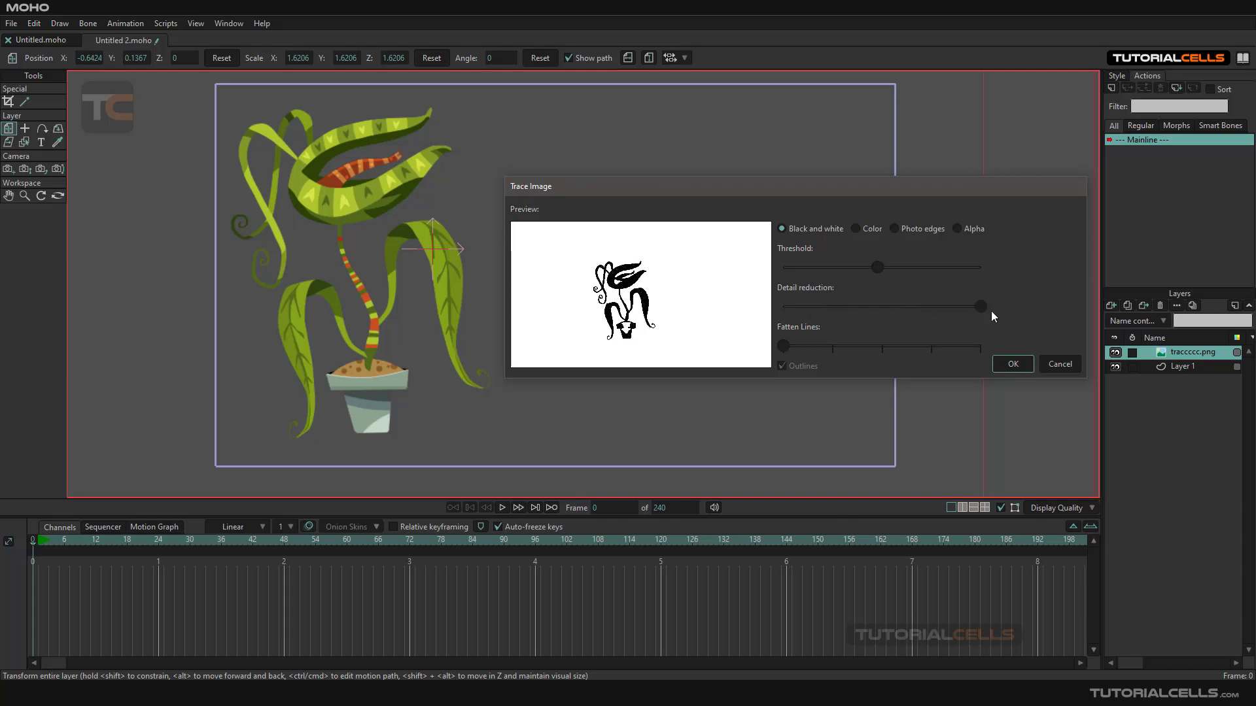
left_click(900, 268)
Create the new silhouette, place it at X 0.8799, Y 0.1127, and show the colour plant.
left_click(1013, 365)
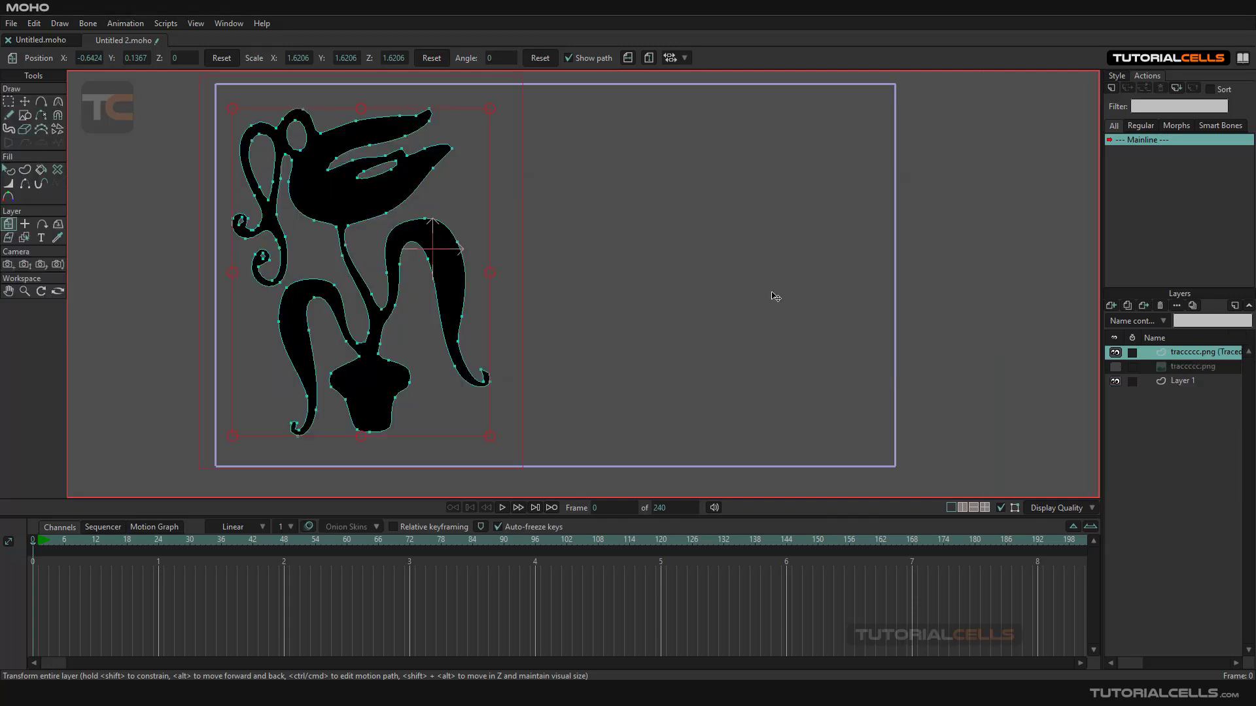
left_click_drag(356, 201, 645, 204)
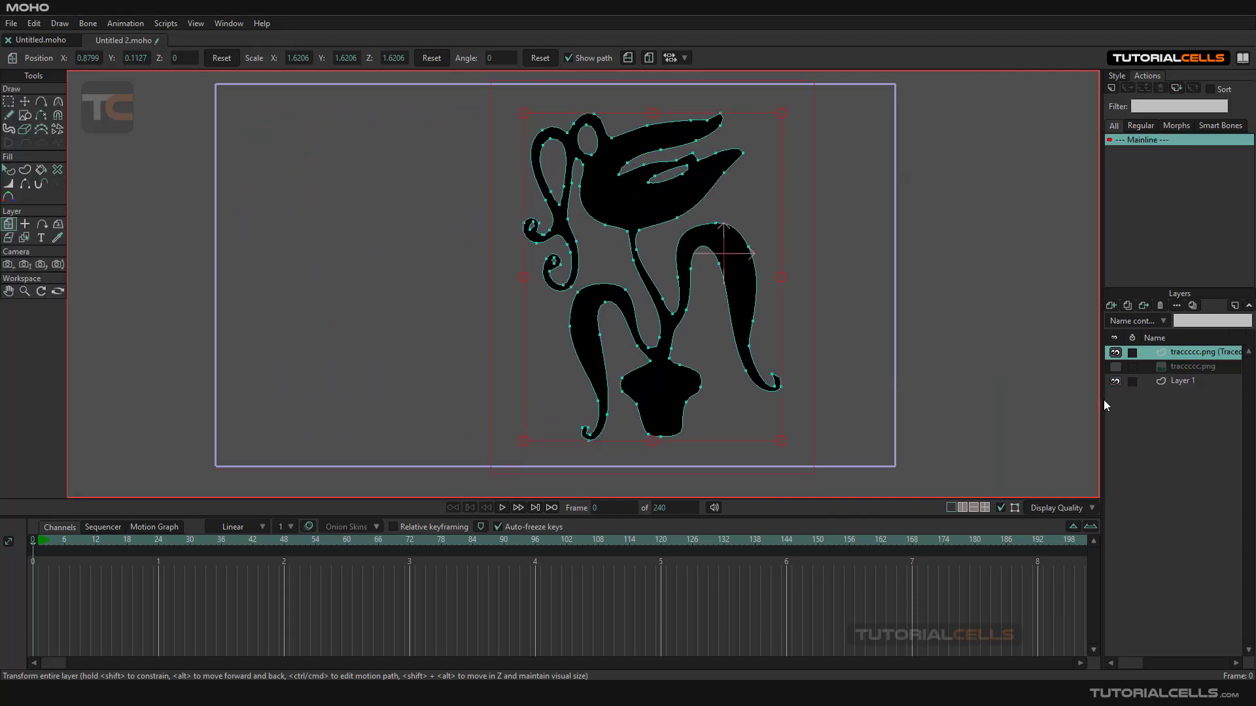
left_click(1115, 367)
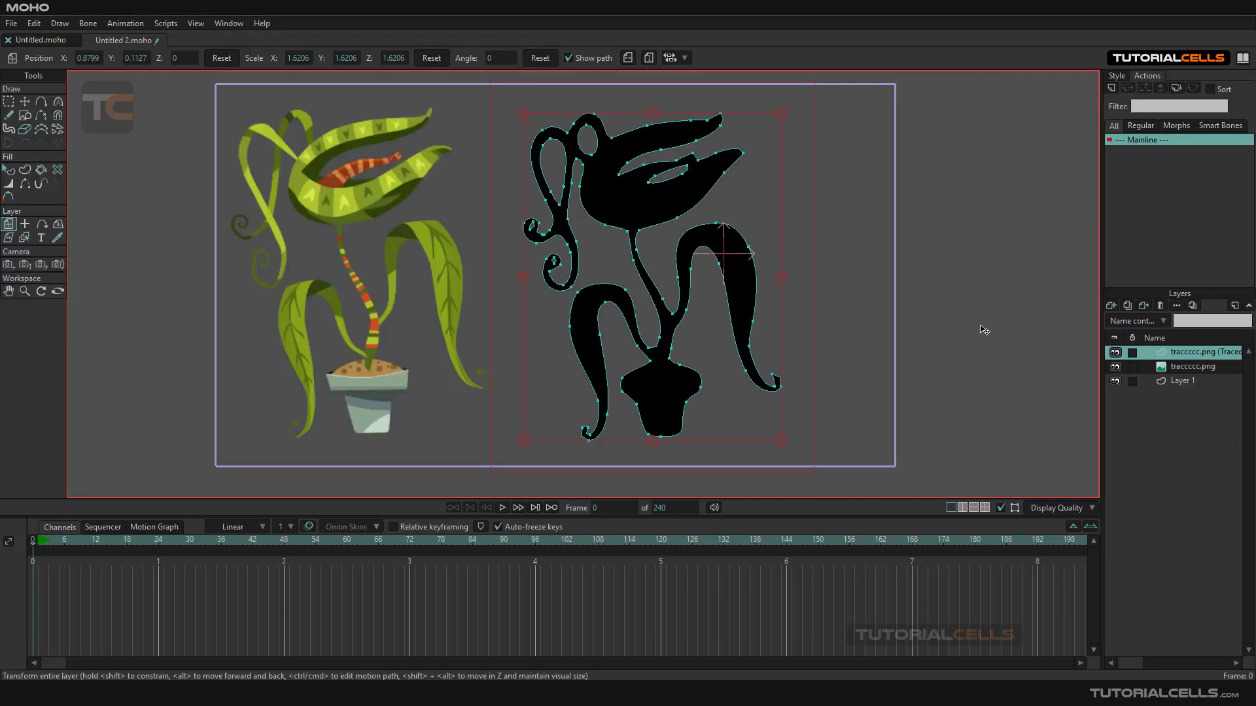
Replace the silhouette with a 10-colour vector trace using thicker lines and no detail reduction.
left_click(1159, 305)
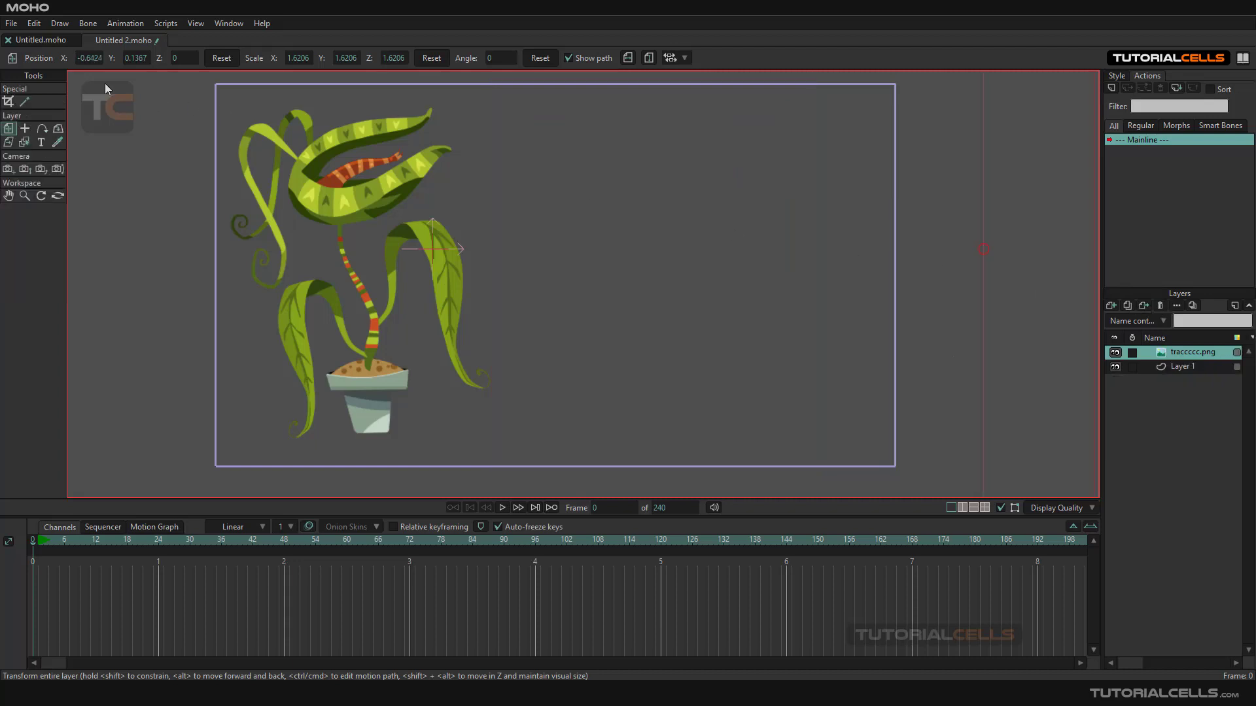
left_click(60, 23)
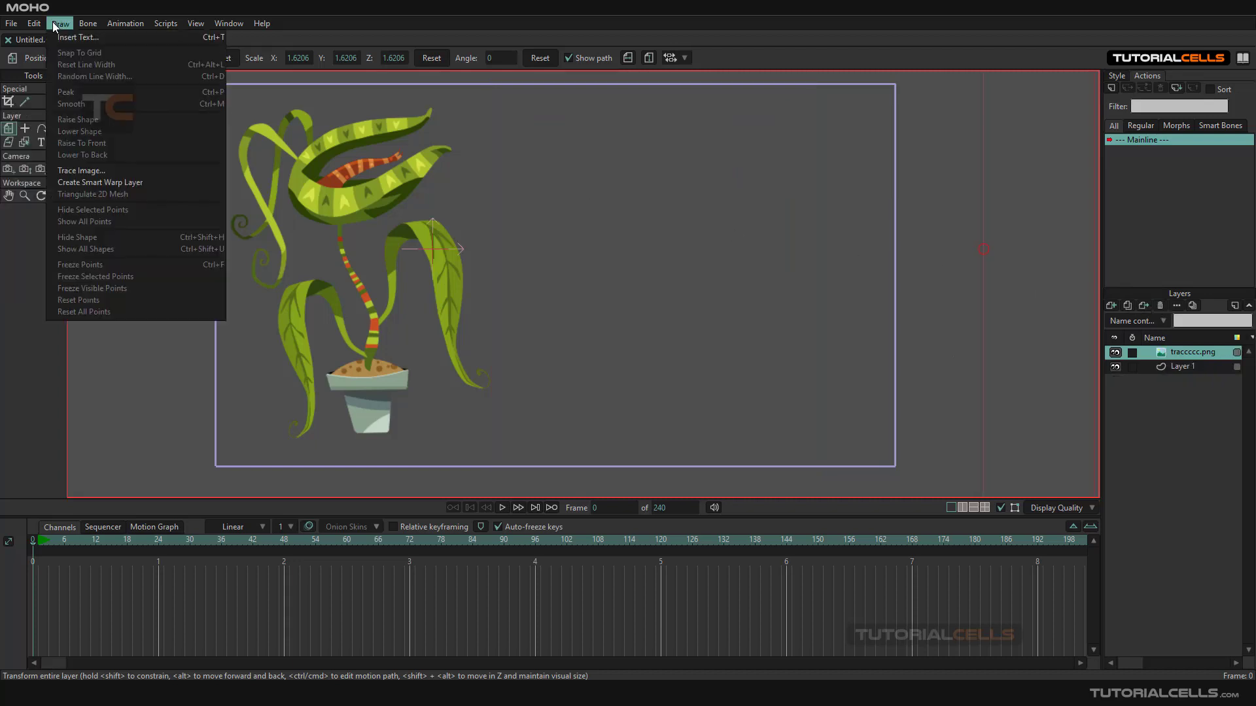
left_click(72, 171)
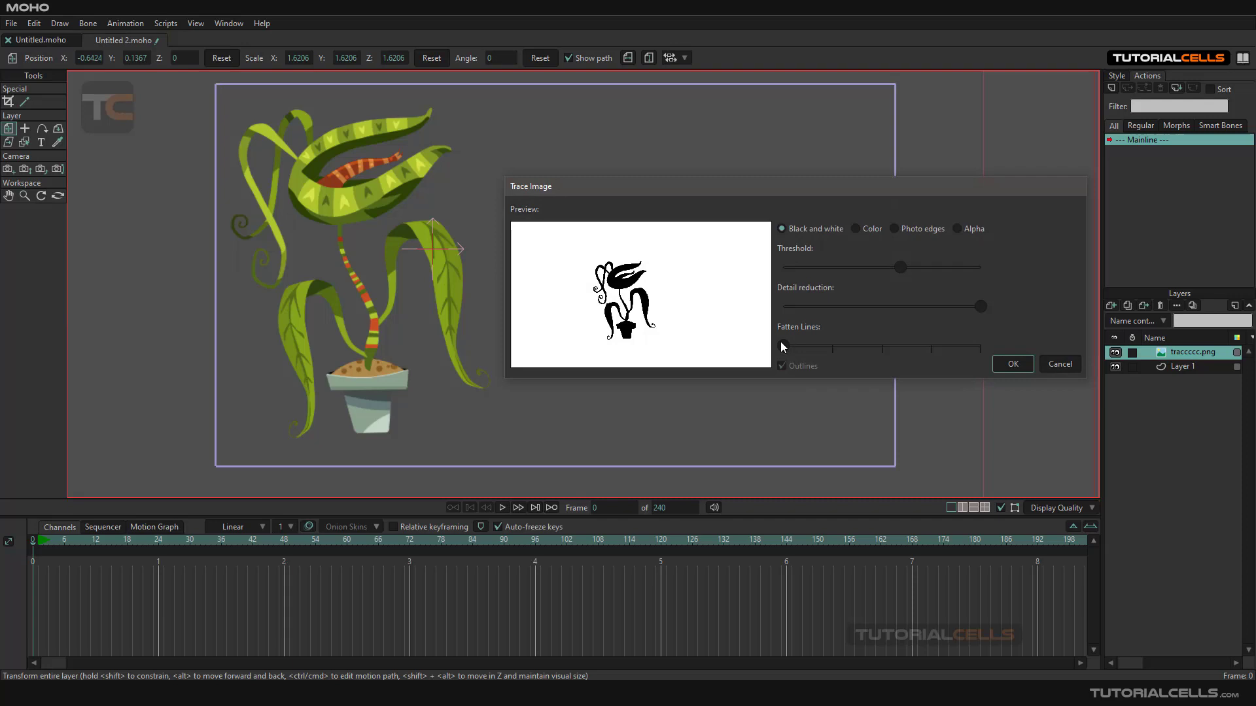
mouse_move(783, 345)
left_mouse_down()
mouse_move(928, 354)
mouse_move(745, 344)
left_mouse_up()
left_click(855, 229)
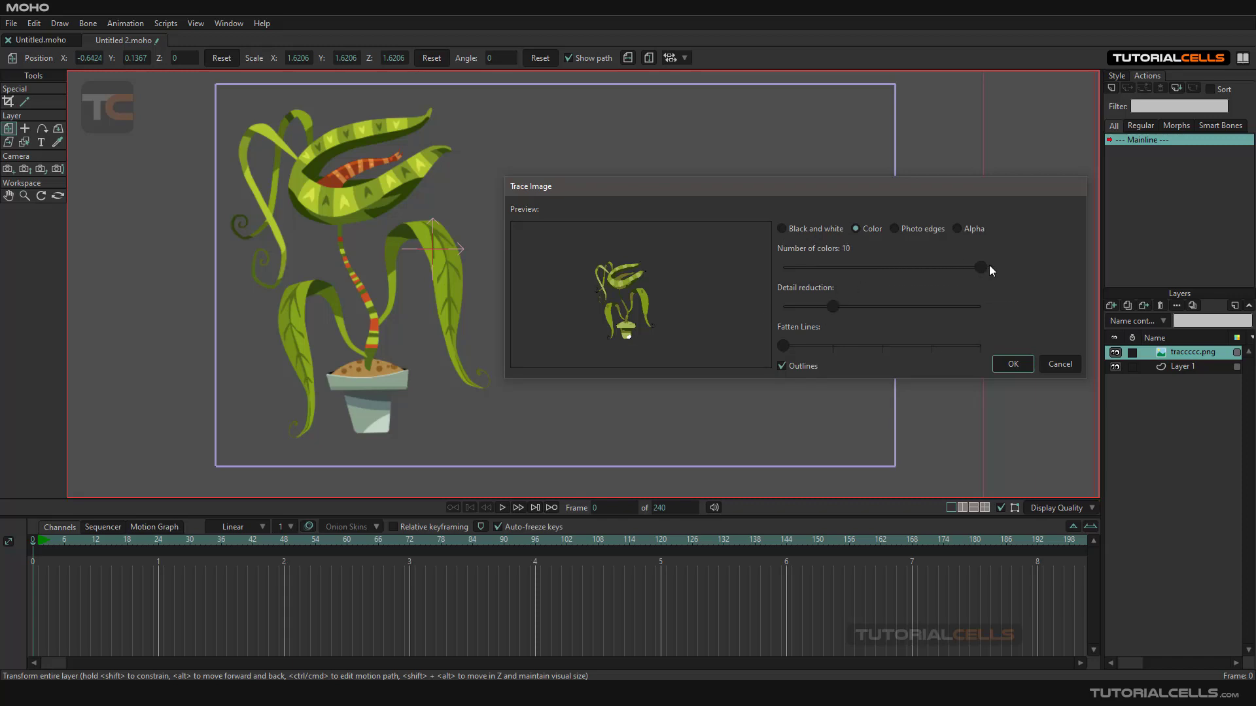
left_click_drag(928, 269, 901, 266)
mouse_move(833, 307)
left_mouse_down()
mouse_move(869, 312)
mouse_move(758, 312)
left_mouse_up()
left_click(995, 363)
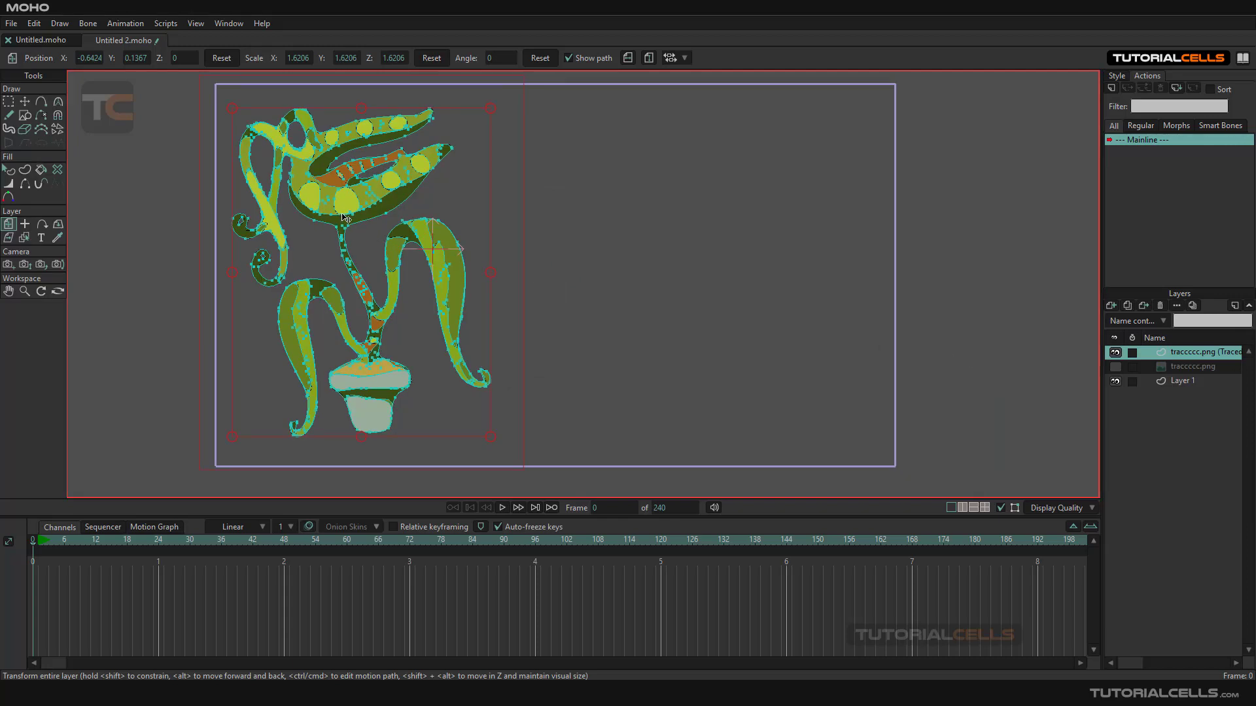
Move the colour trace right to X 1.0338, Y 0.1333 and show the original plant image.
left_click_drag(352, 216, 670, 216)
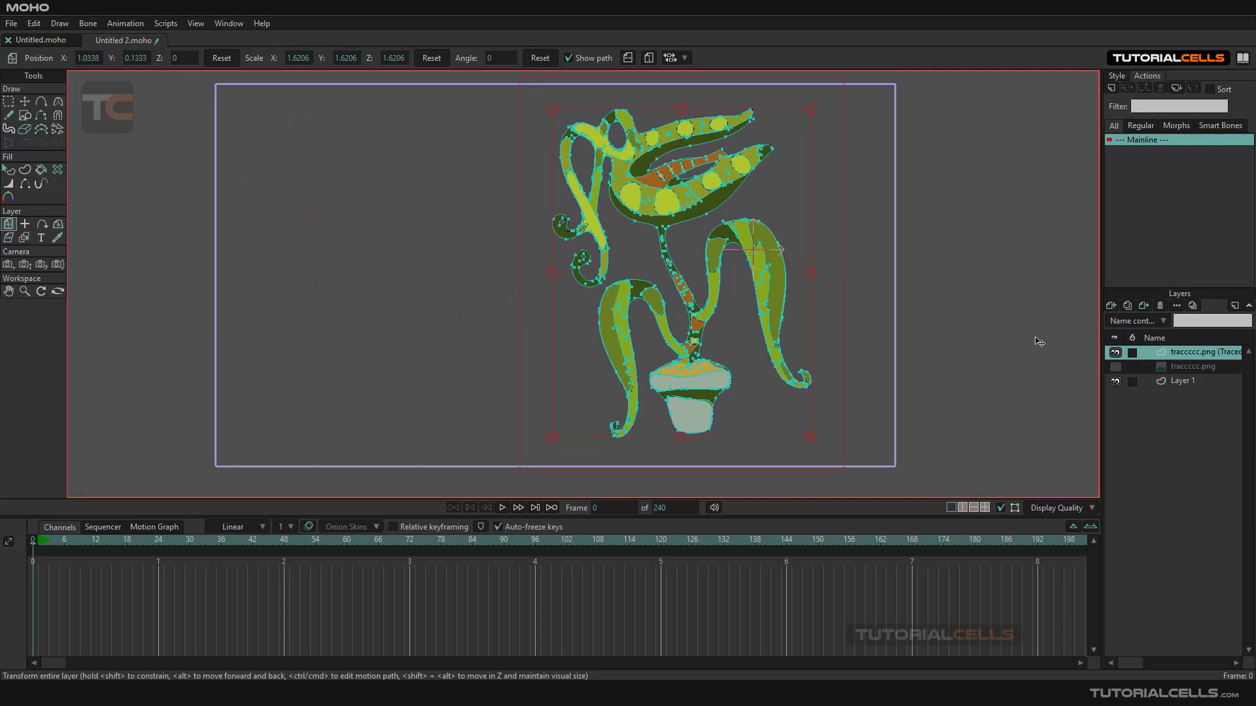
left_click(1115, 367)
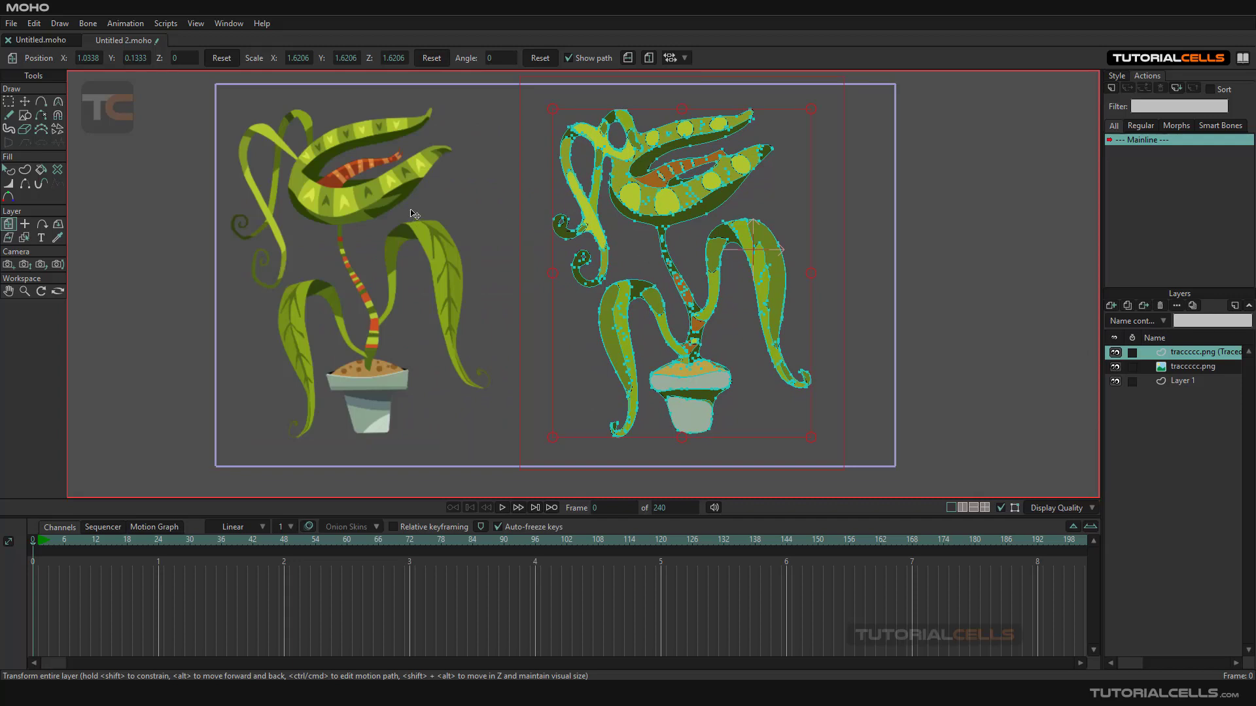
scroll(580, 232, "up", 2)
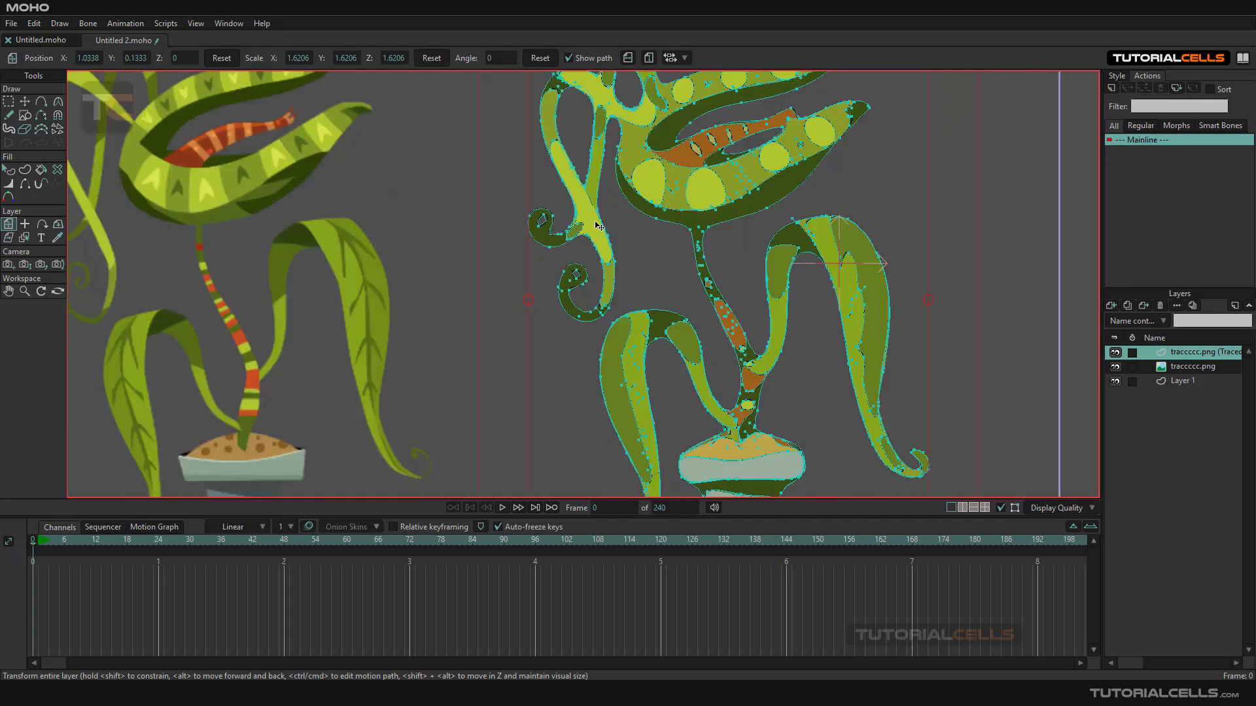
scroll(599, 226, "down", 3)
Zoom in to compare the trace with the original, then delete the traced layer.
scroll(607, 173, "up", 2)
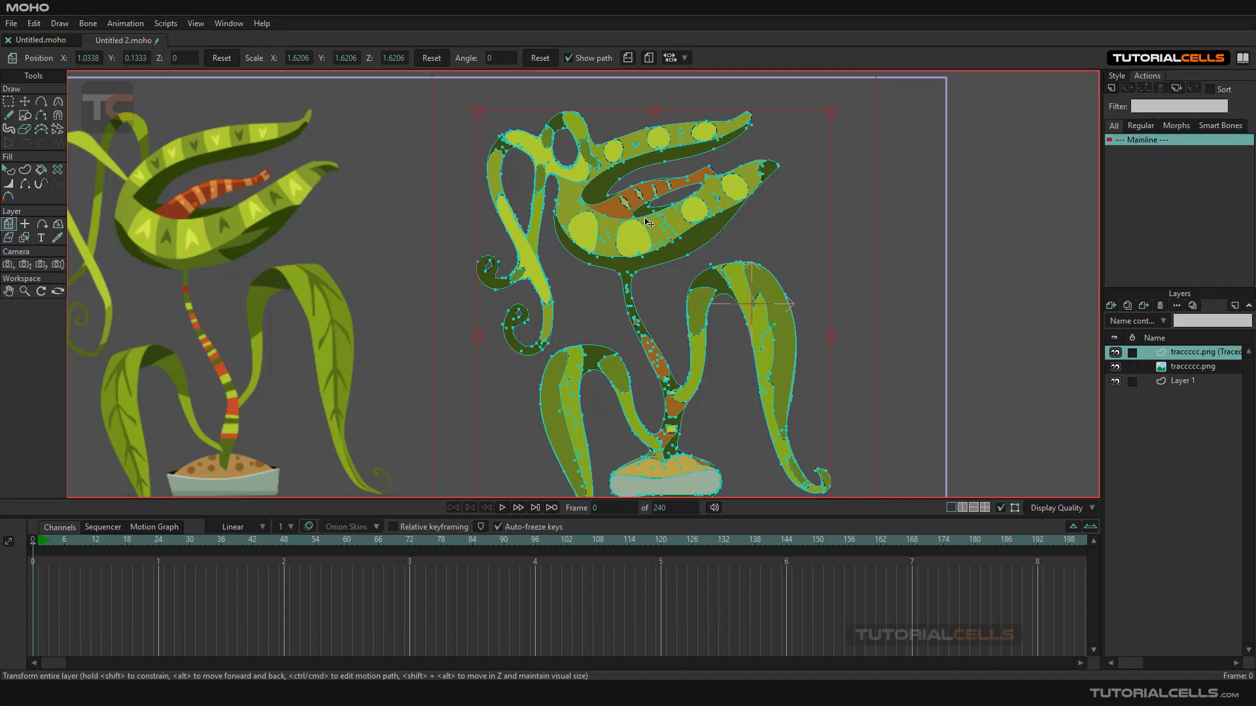
scroll(798, 363, "up", 3)
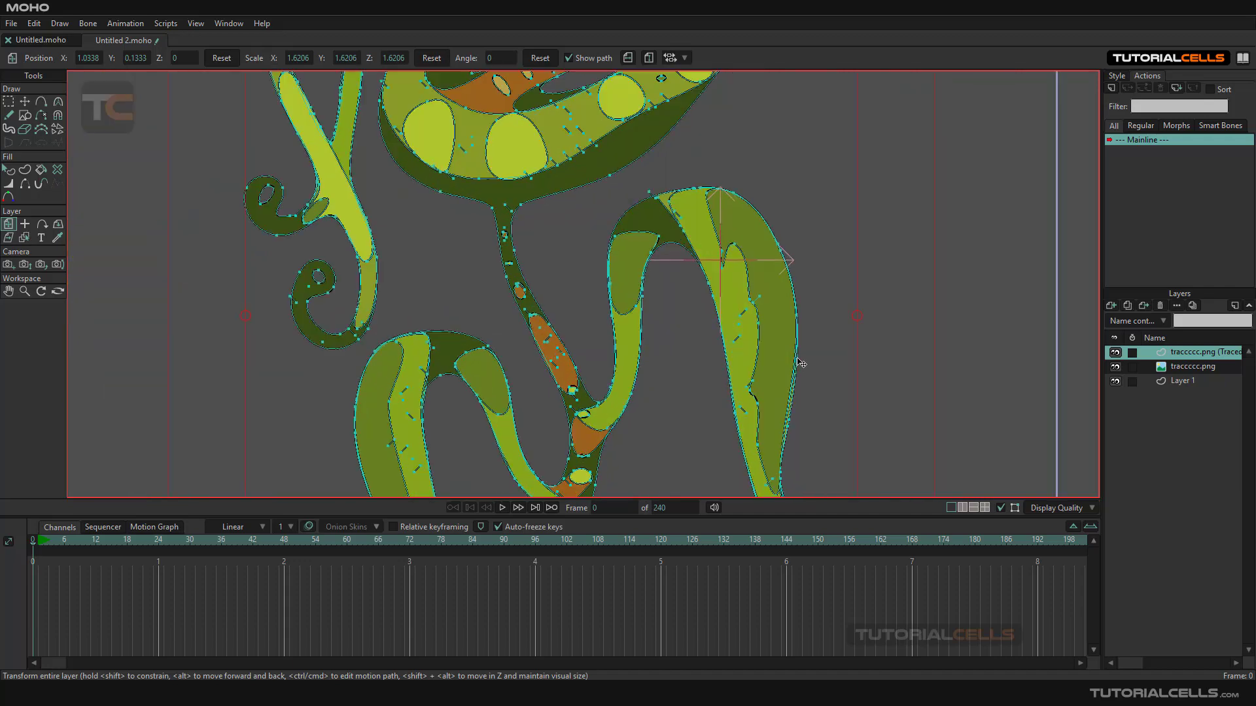
scroll(798, 363, "down", 5)
scroll(679, 211, "up", 8)
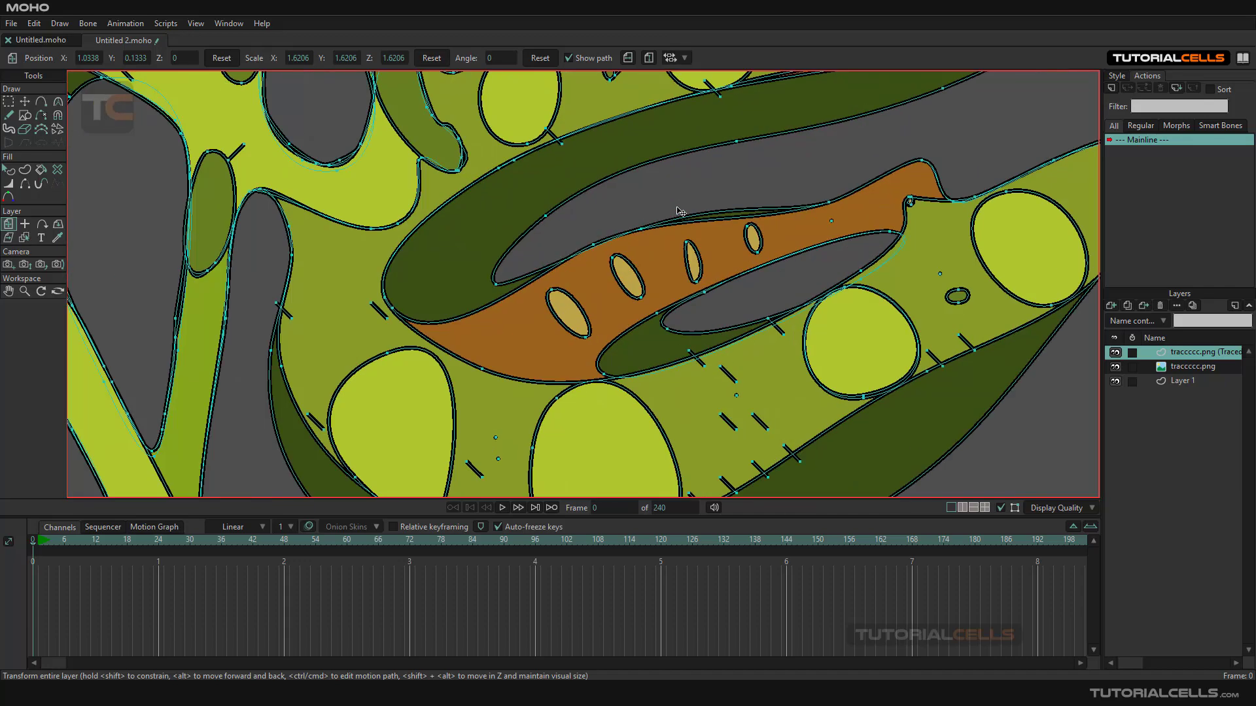
scroll(679, 210, "down", 8)
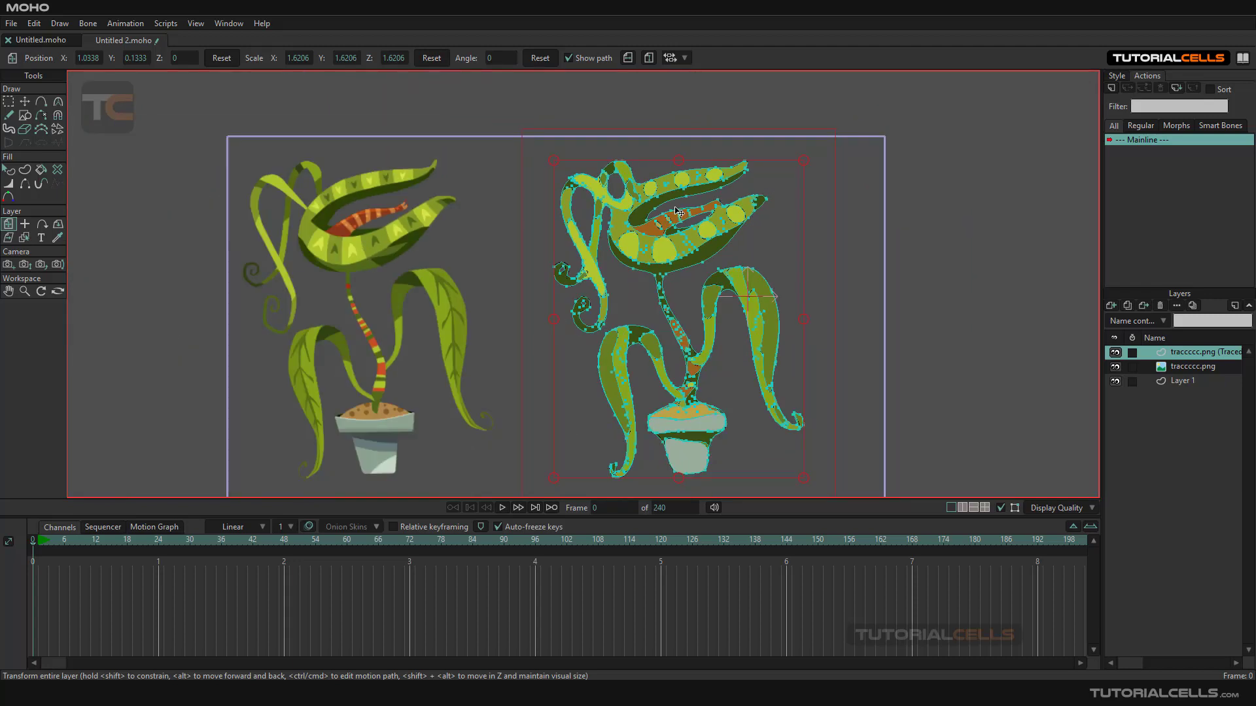
left_click(1160, 305)
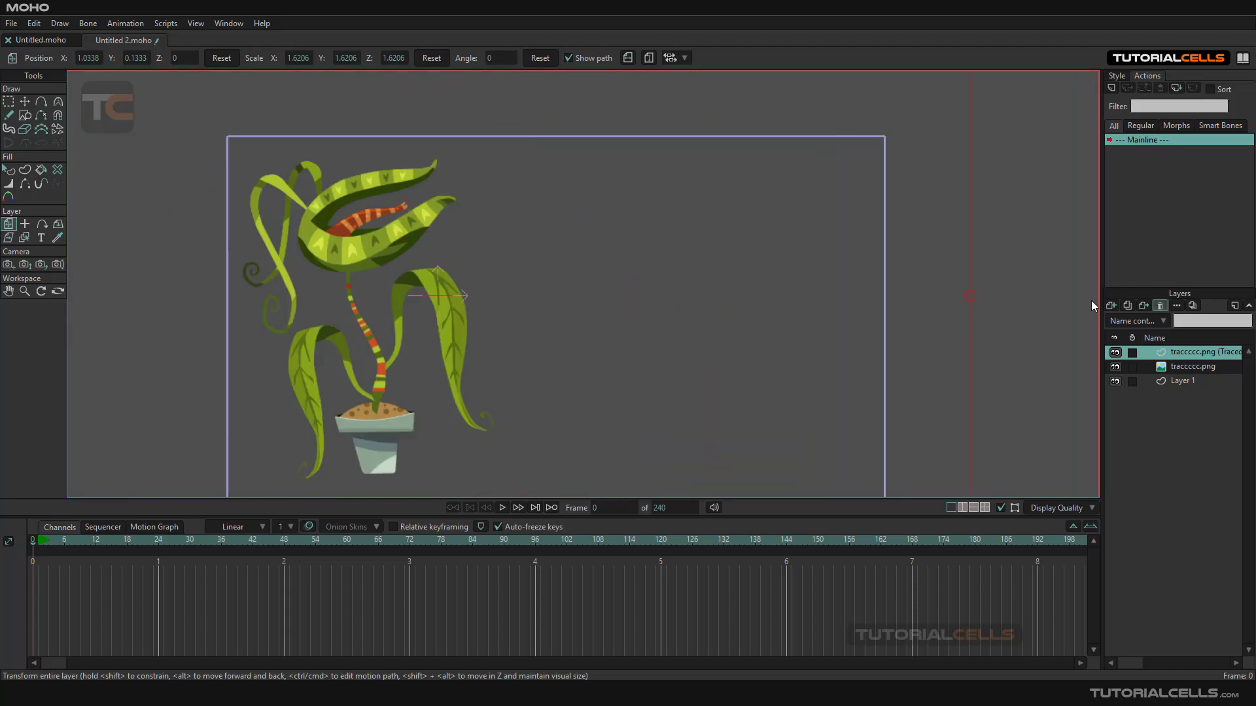
scroll(433, 306, "up", 5)
scroll(433, 307, "down", 4)
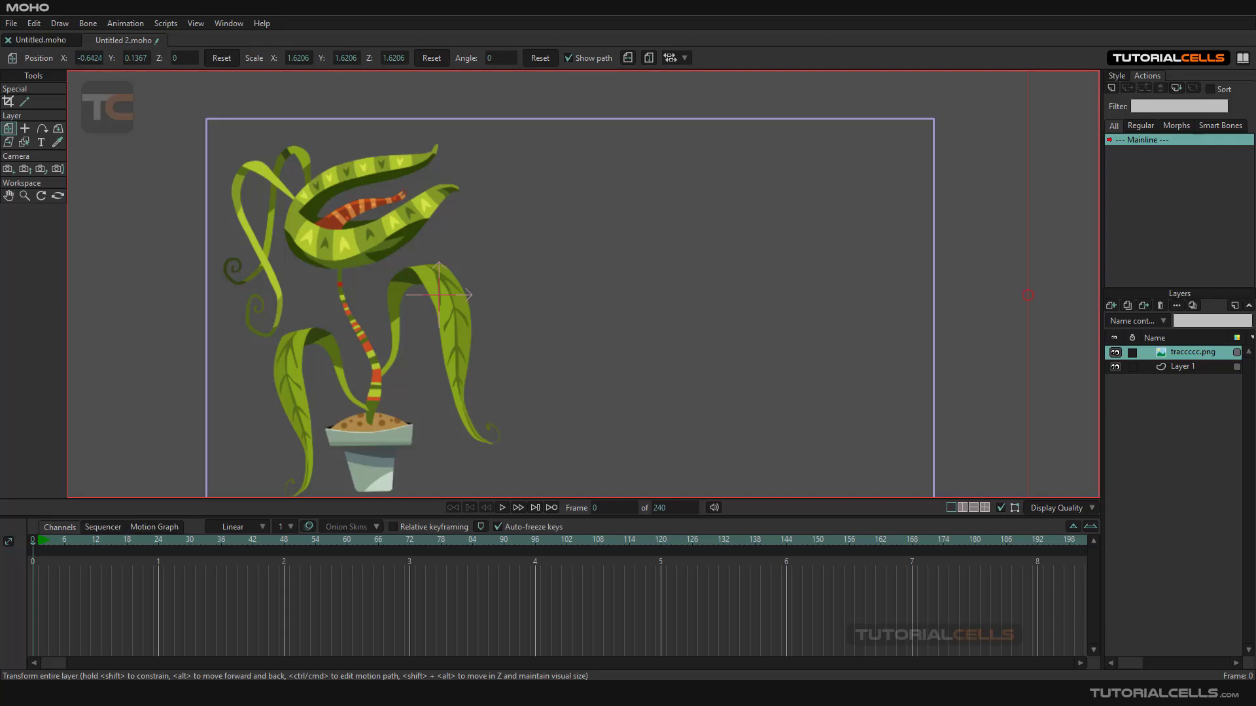
left_click(39, 23)
mouse_move(57, 24)
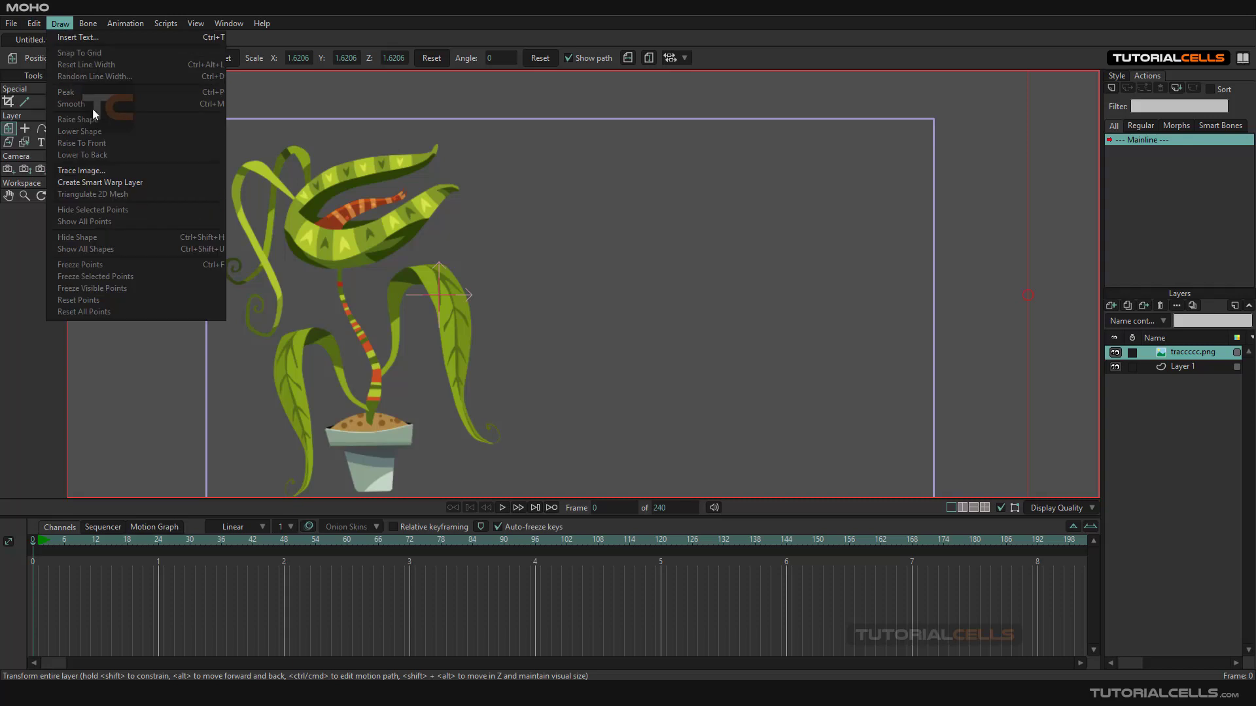
left_click(117, 167)
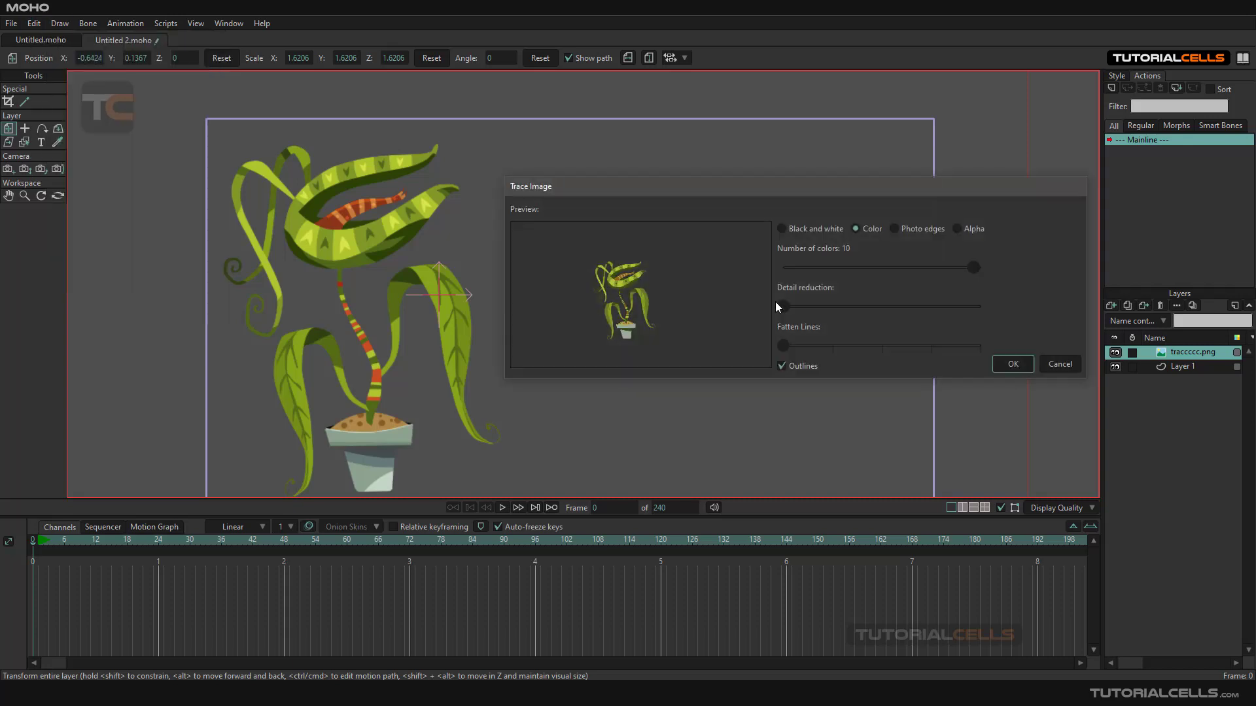
left_click(913, 234)
left_click_drag(951, 265, 705, 278)
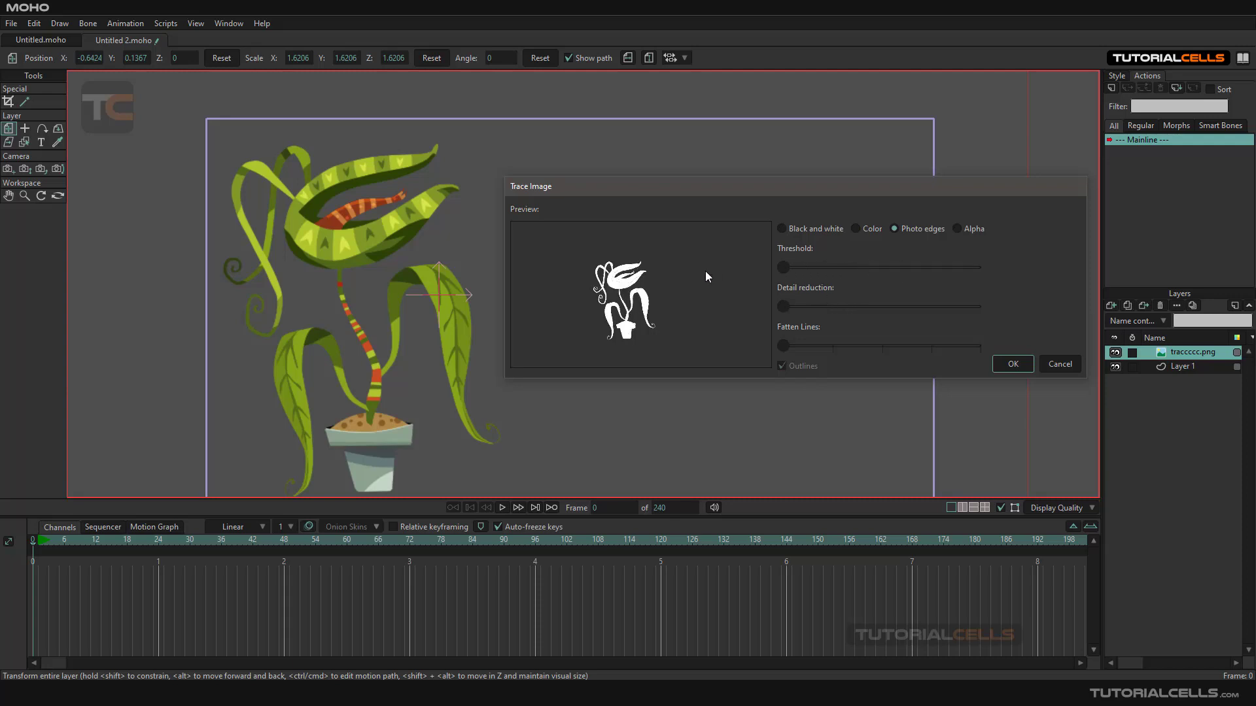
left_click(956, 229)
left_click_drag(868, 269, 766, 272)
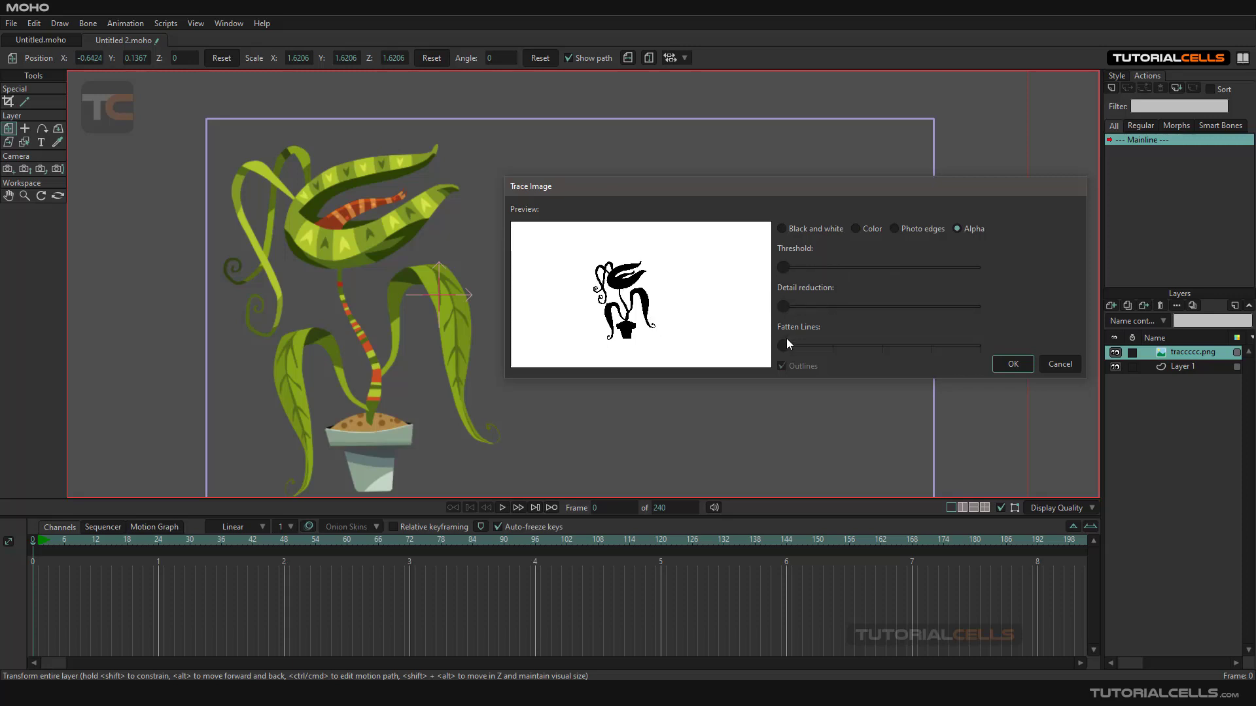
left_click(1060, 364)
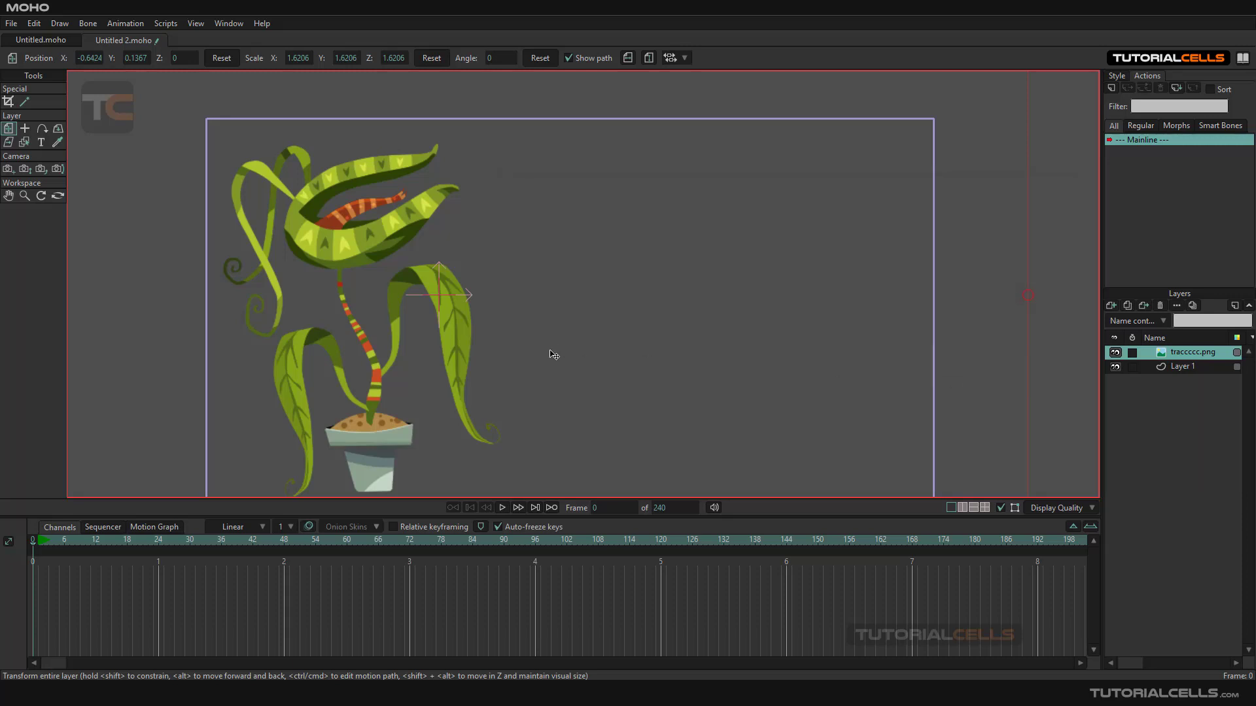
Retrace the plant with the same 10-colour settings and move the new trace to the right.
scroll(425, 310, "down", 2)
scroll(425, 310, "up", 2)
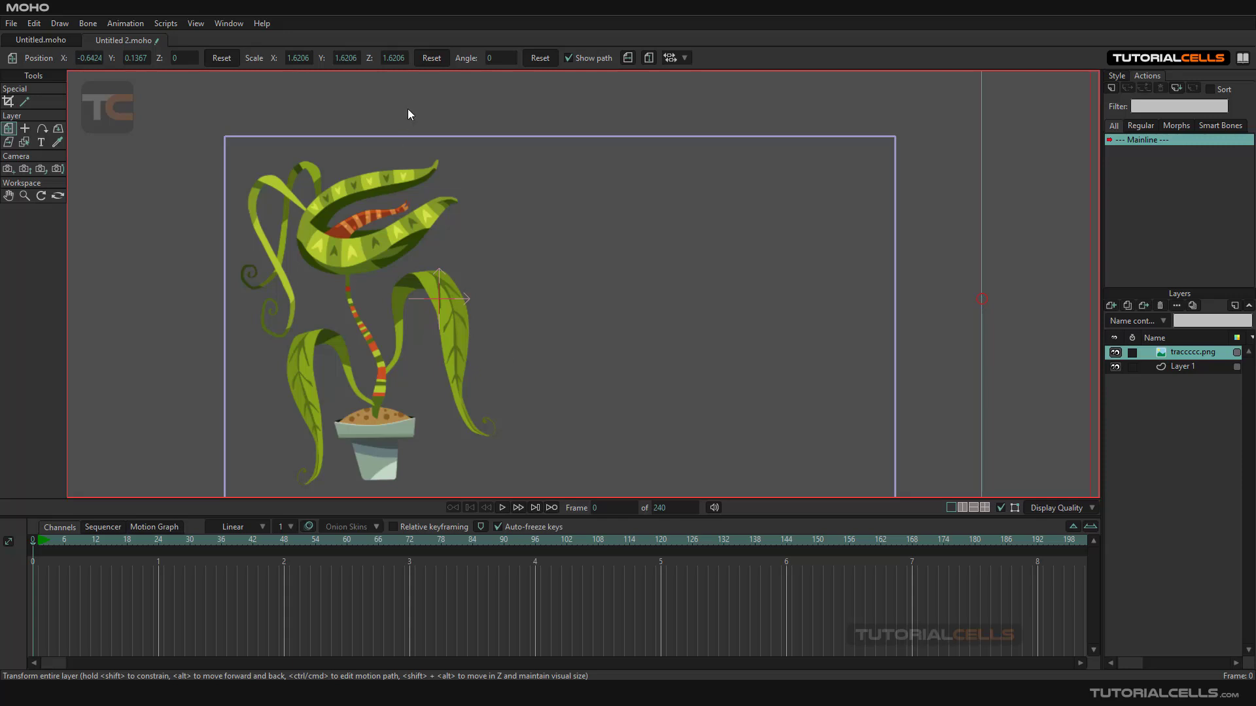
left_click(62, 24)
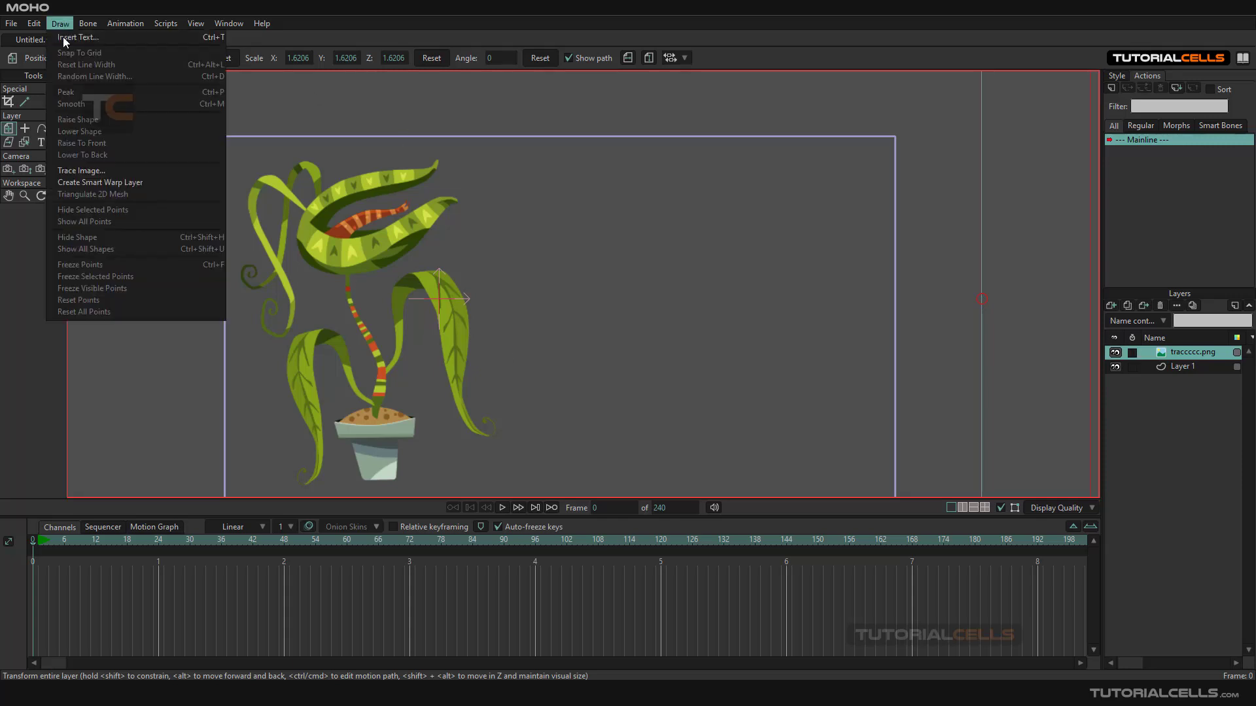
left_click(92, 168)
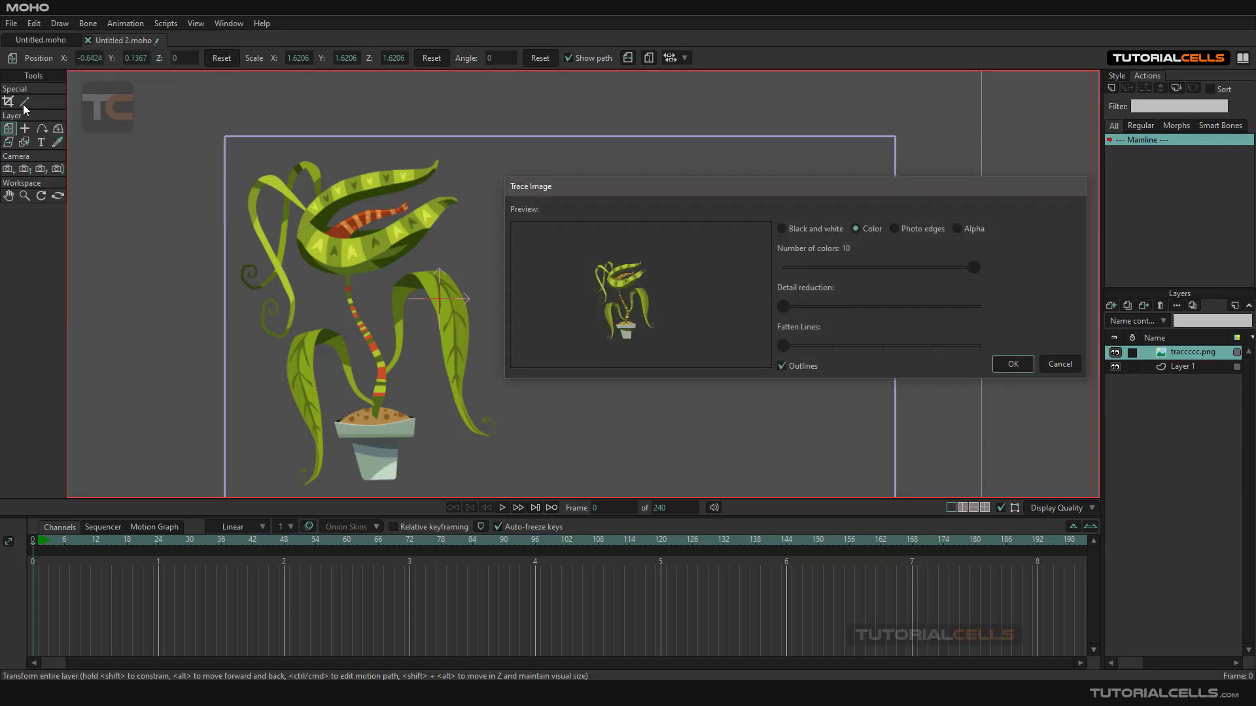
left_click(1002, 367)
left_click_drag(381, 249, 699, 252)
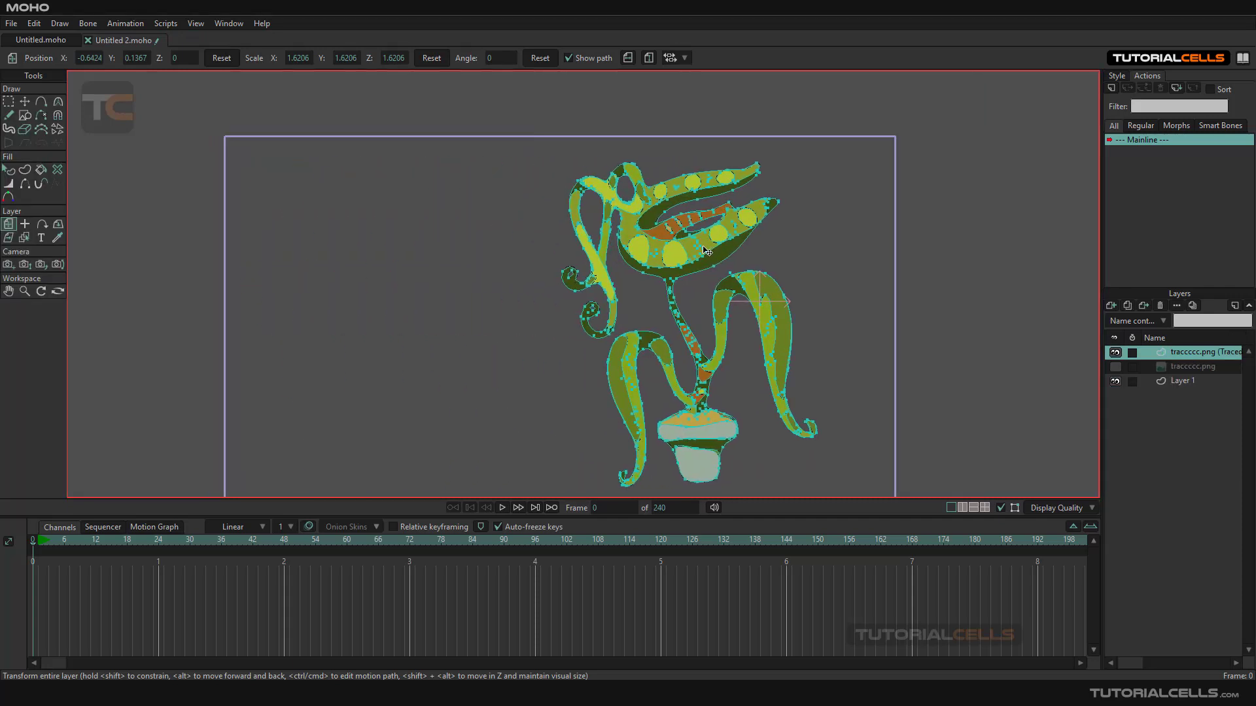
scroll(668, 210, "up", 3)
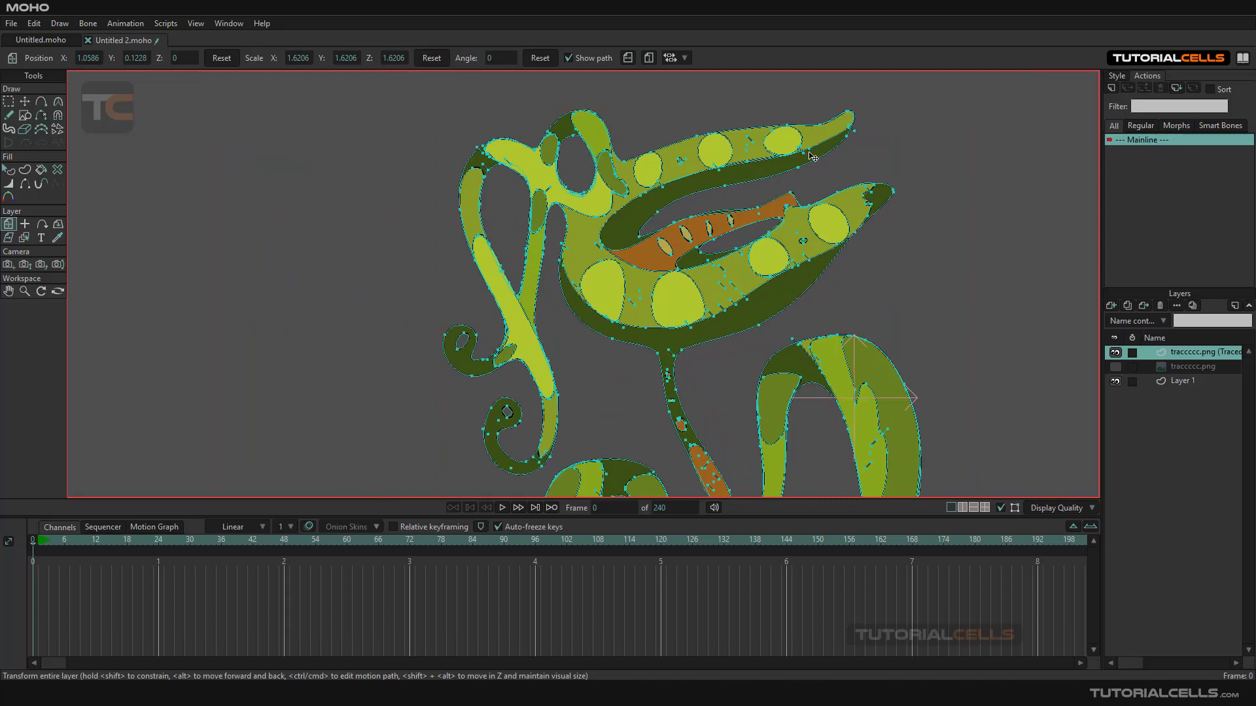
With Transform Points, pull the leaf's top-edge points out and back to their original shape.
left_click(26, 105)
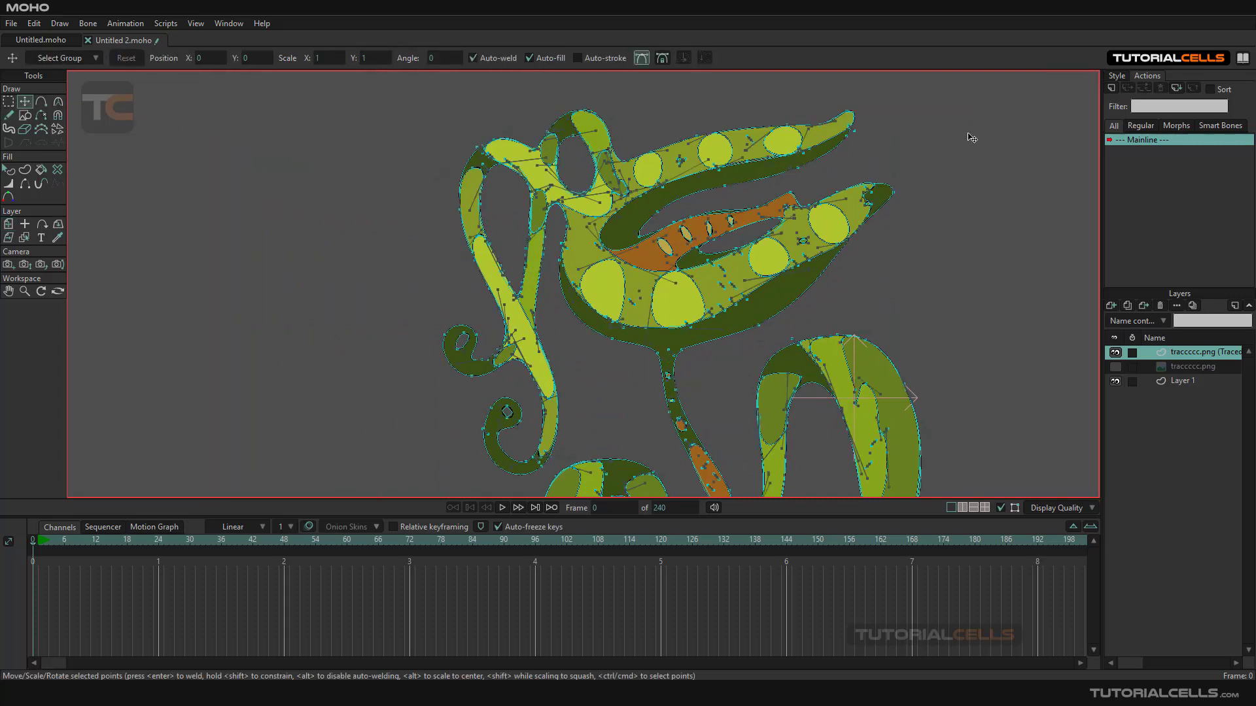
scroll(844, 127, "up", 5)
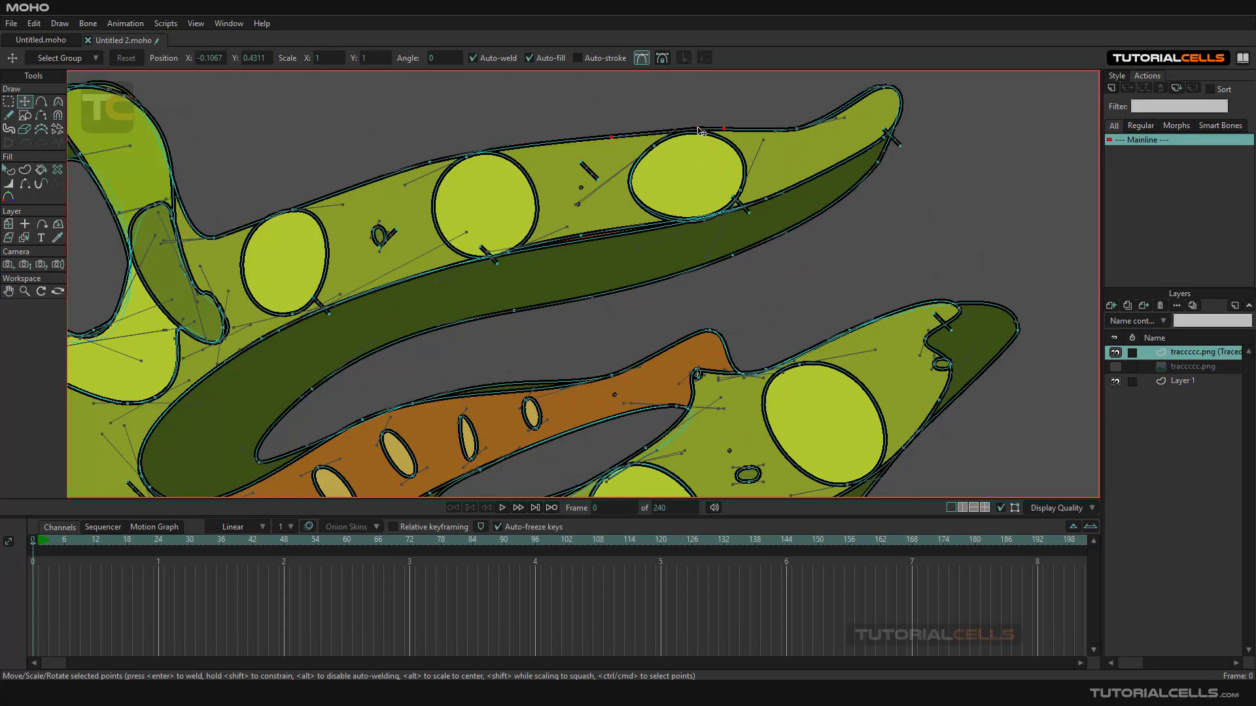
mouse_move(700, 131)
left_mouse_down()
mouse_move(702, 113)
mouse_move(700, 131)
left_mouse_up()
scroll(424, 242, "down", 6)
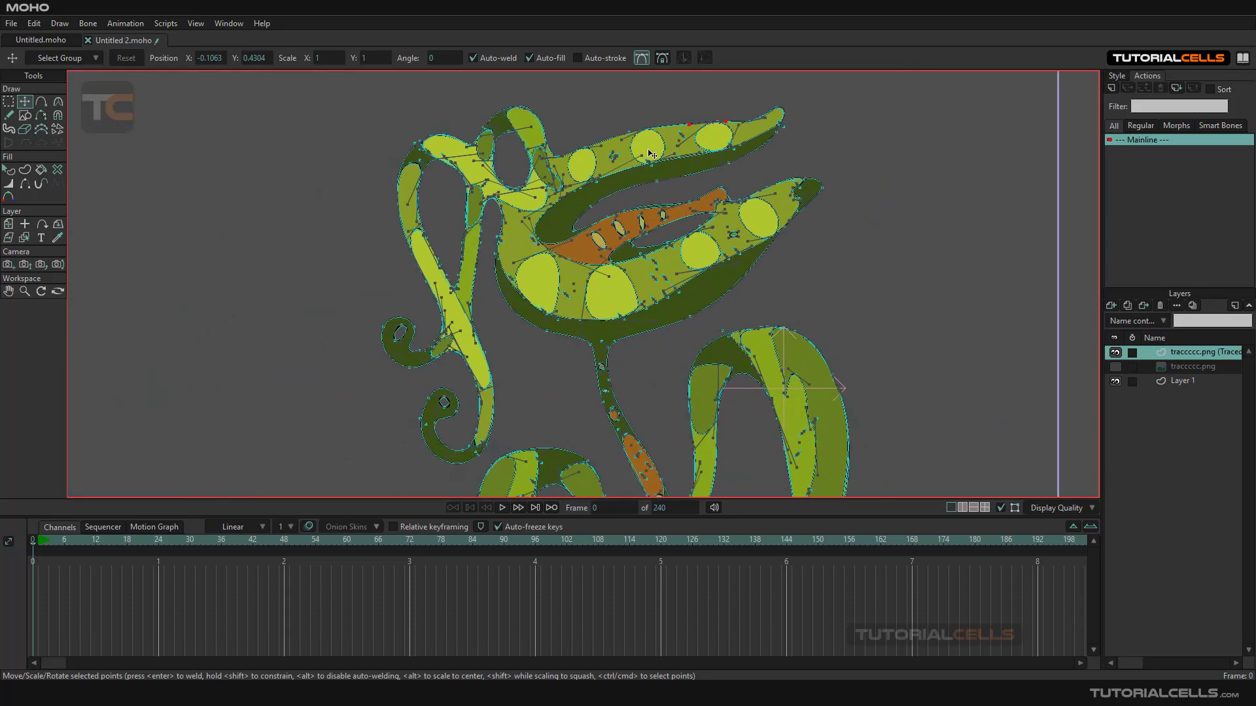
scroll(452, 203, "up", 6)
Box-select three points on the left loop's inner edge and nudge them to collapse the orange patch.
mouse_move(448, 184)
left_mouse_down()
mouse_move(504, 197)
mouse_move(497, 314)
mouse_move(458, 261)
mouse_move(456, 189)
mouse_move(432, 191)
mouse_move(457, 188)
left_mouse_up()
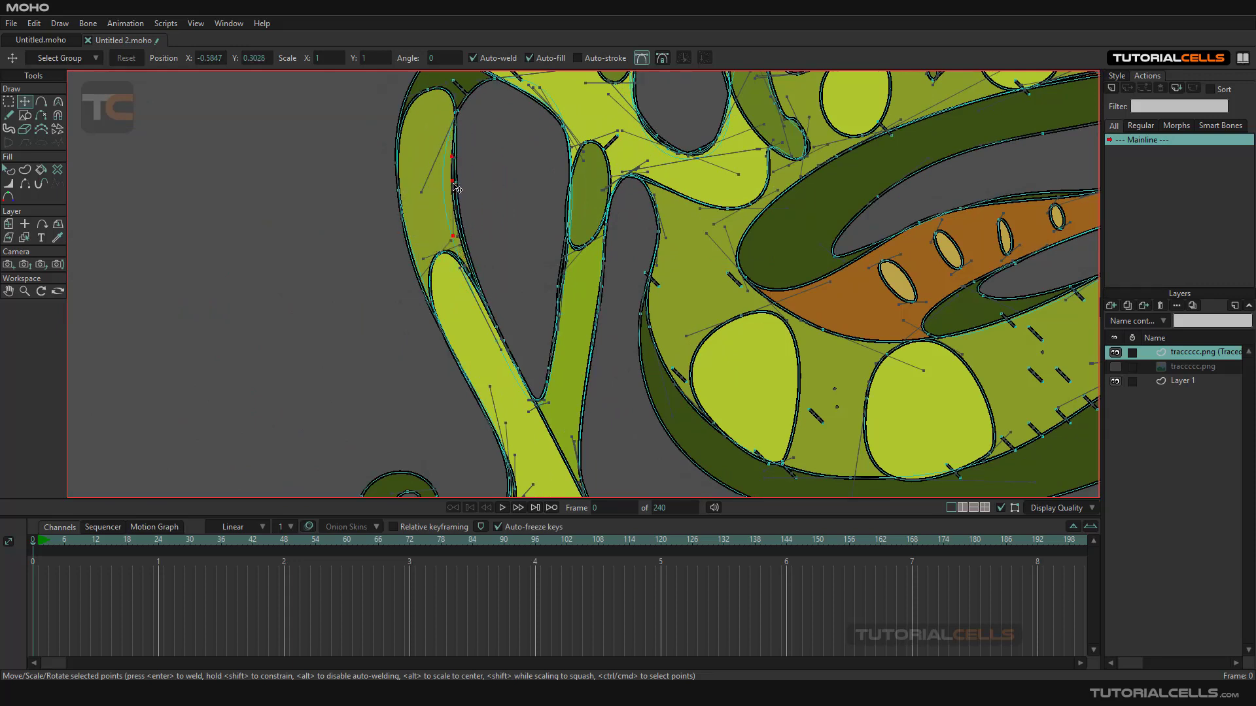
scroll(458, 188, "down", 6)
scroll(471, 188, "up", 3)
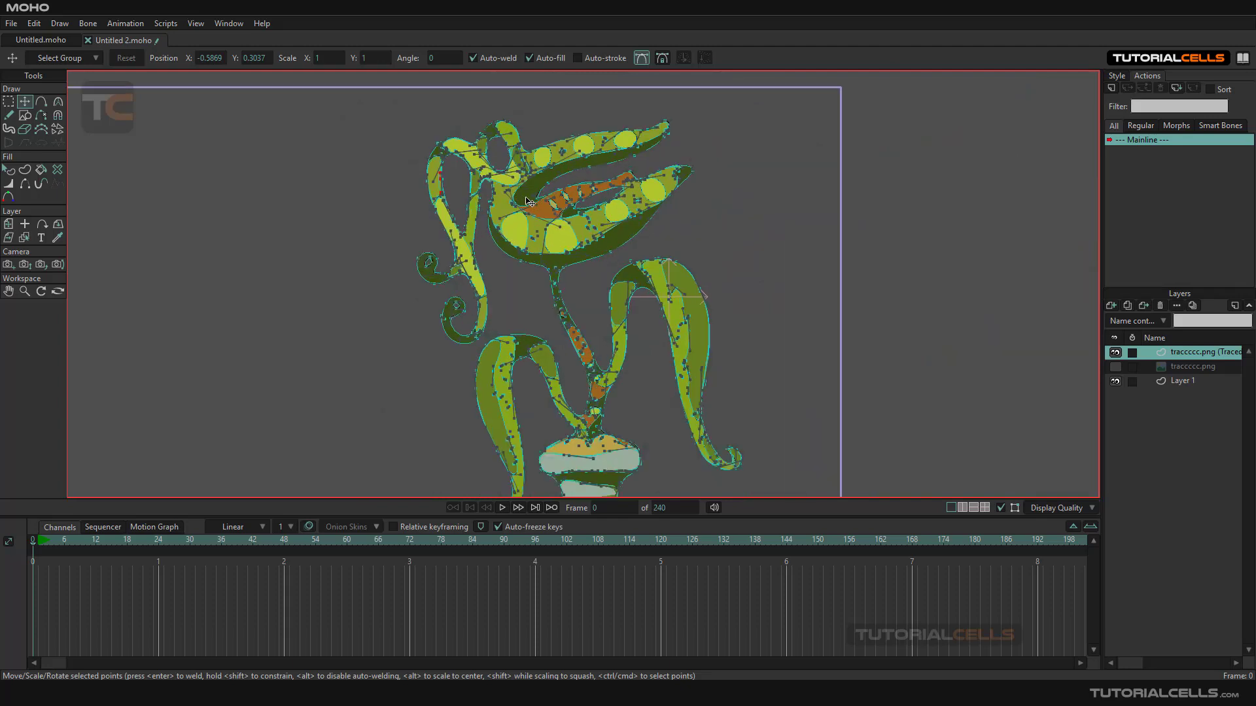